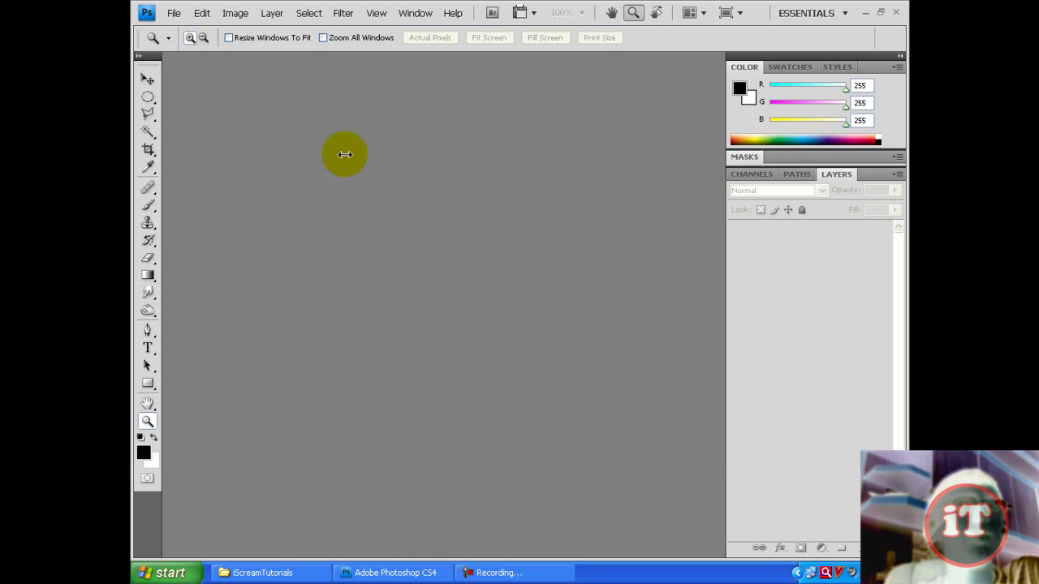
# Open michael_jackson.jpg from the desktop, browsing the files as thumbnails
pyautogui.click(175, 15)
pyautogui.click(169, 41)
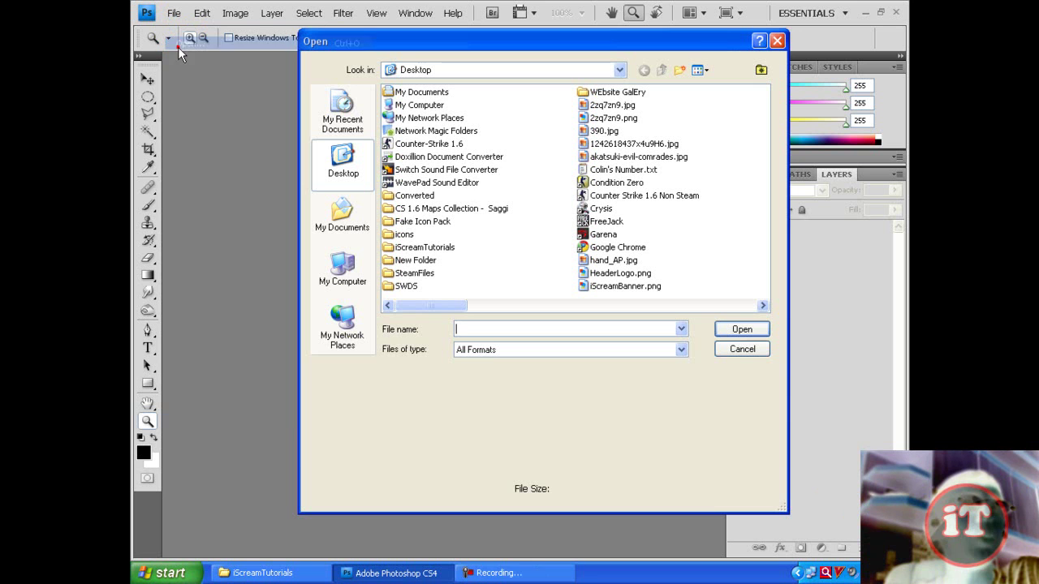
pyautogui.click(701, 70)
pyautogui.click(713, 86)
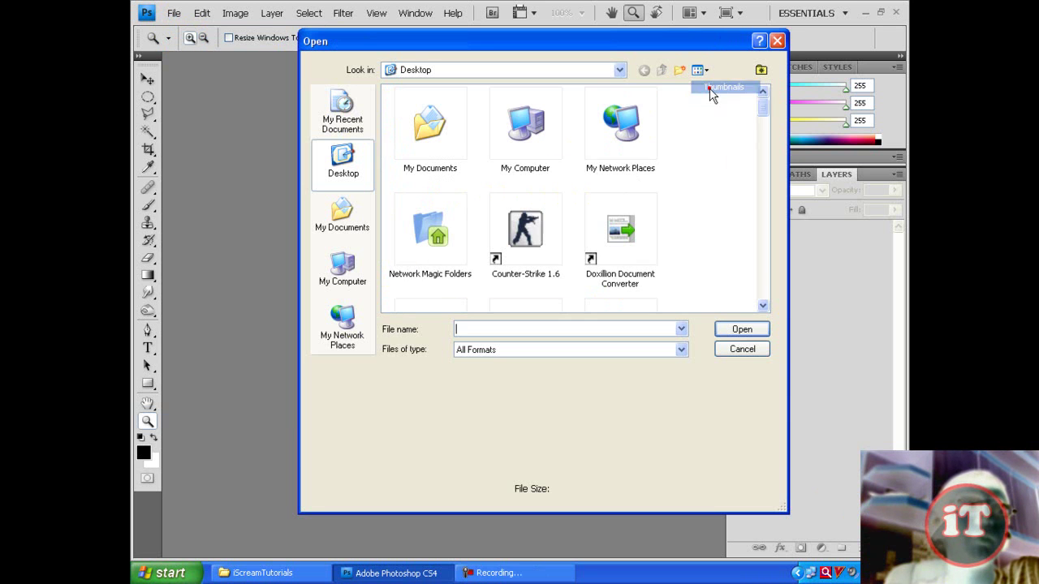
pyautogui.moveTo(763, 108); pyautogui.dragTo(763, 208)
pyautogui.doubleClick(625, 156)
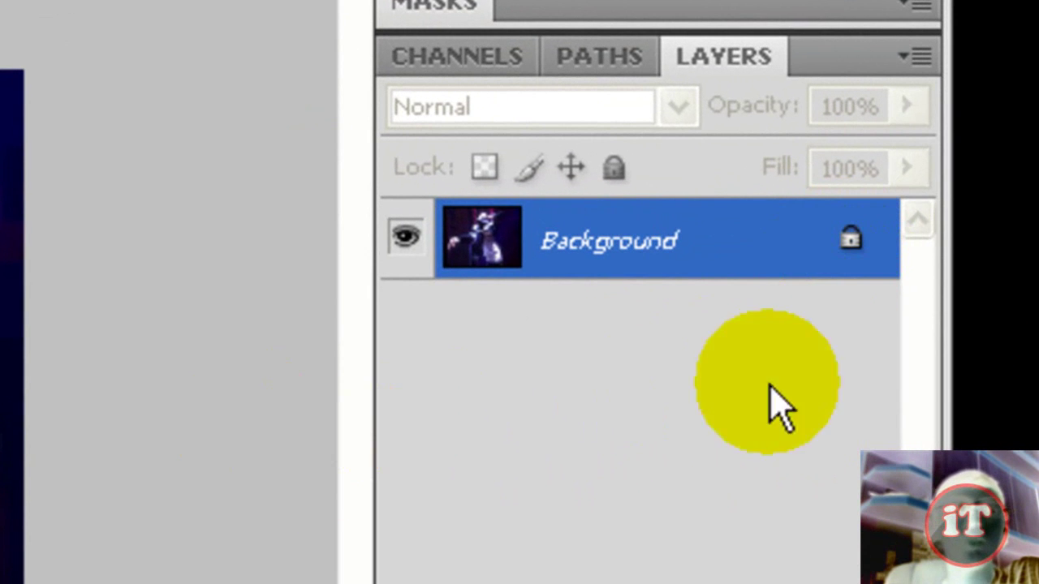
# Convert the locked Background layer into an ordinary layer named Layer 0
pyautogui.doubleClick(858, 253)
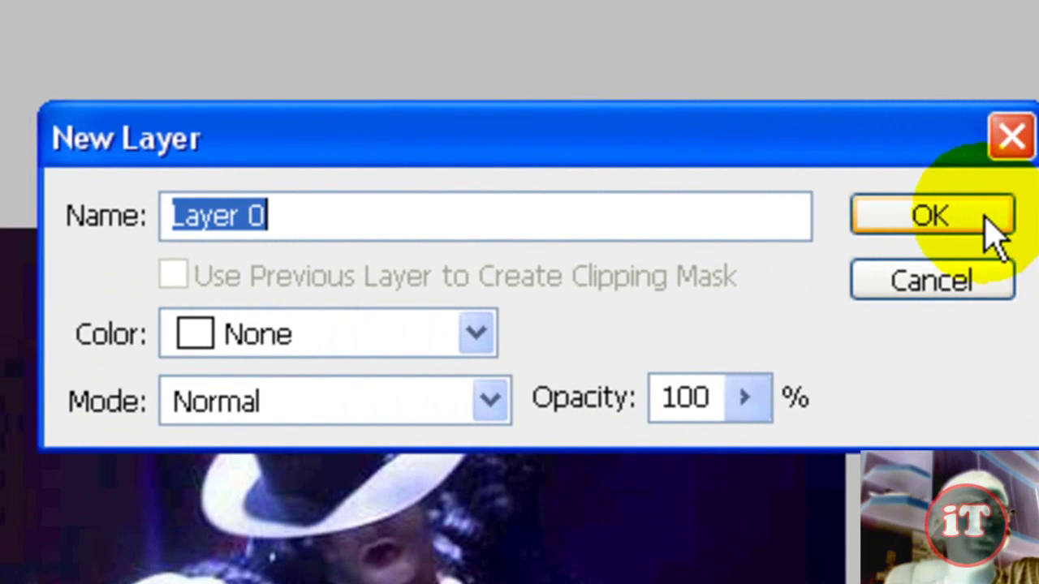
pyautogui.click(987, 217)
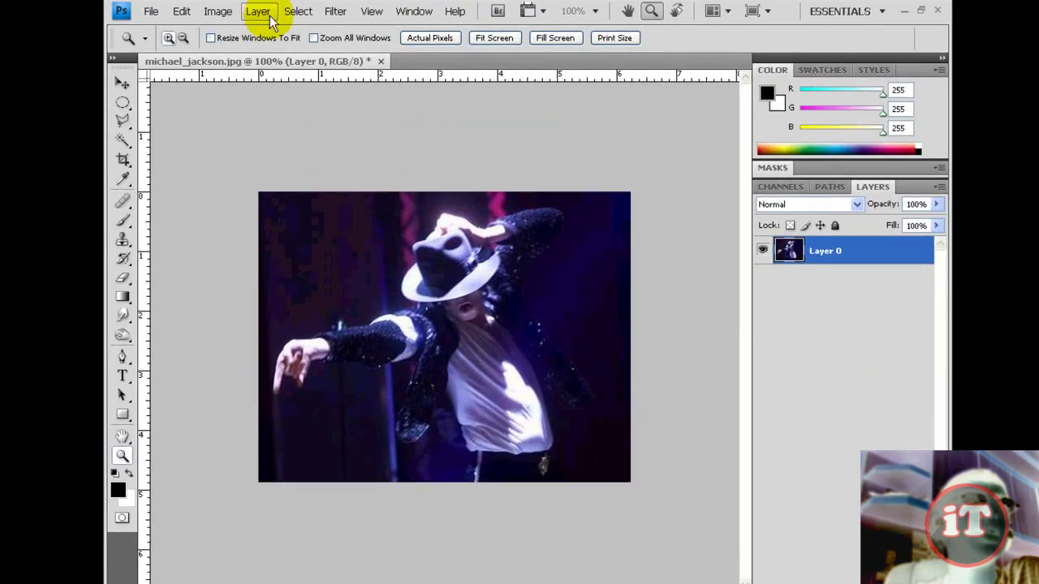
# Add a new transparent layer, Layer 1, via Layer > New > Layer
pyautogui.click(267, 10)
pyautogui.moveTo(114, 26)
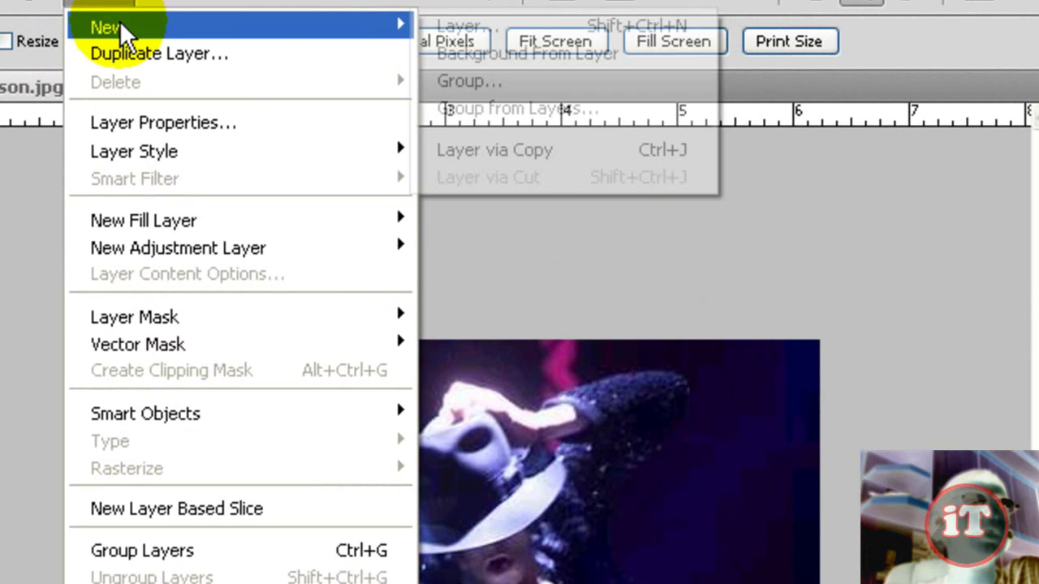
pyautogui.click(448, 25)
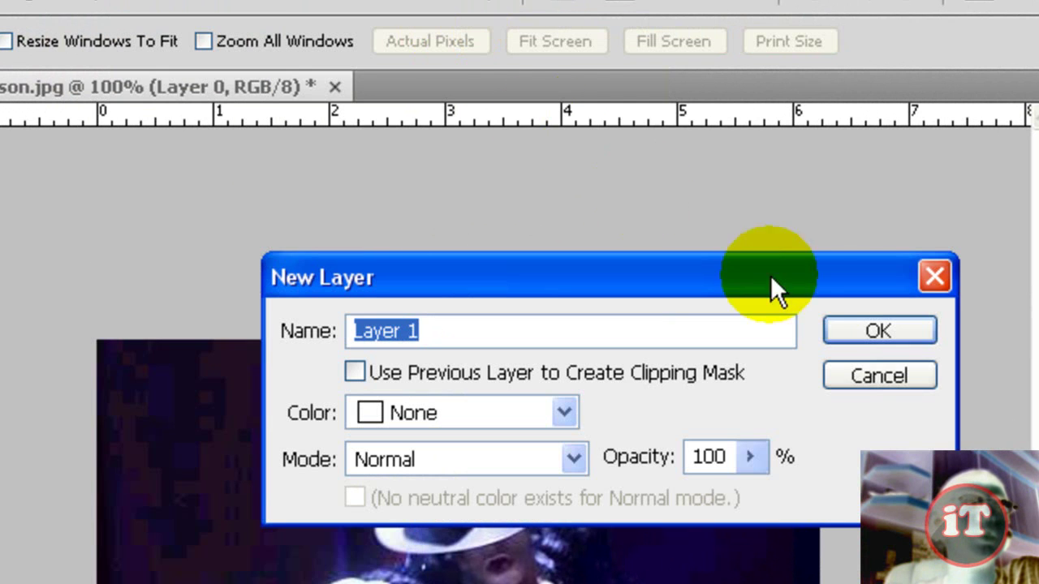
pyautogui.click(880, 327)
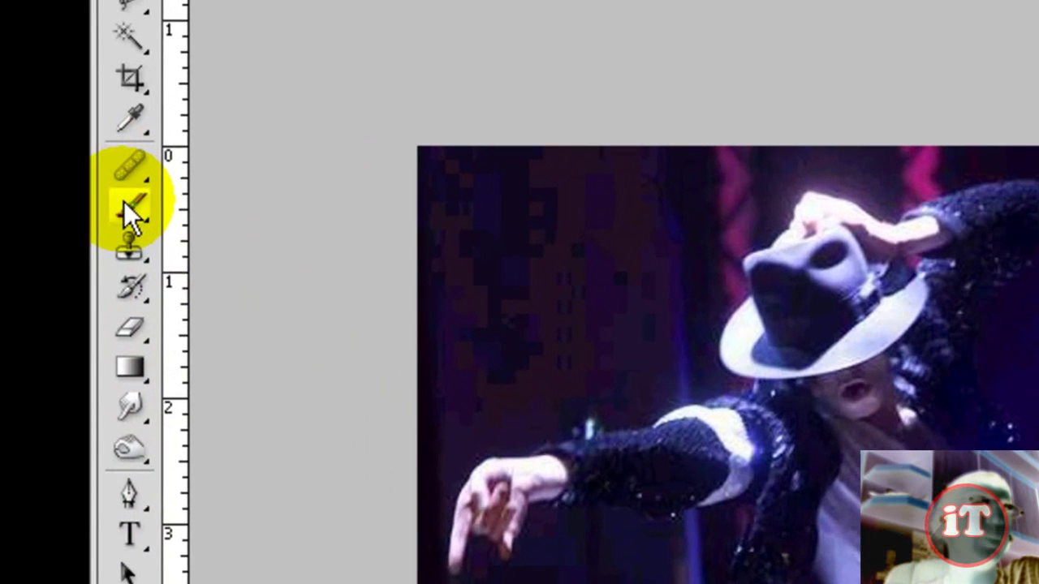
# Choose the Brush tool at size 10 and swap colours so white is foreground
pyautogui.click(137, 211)
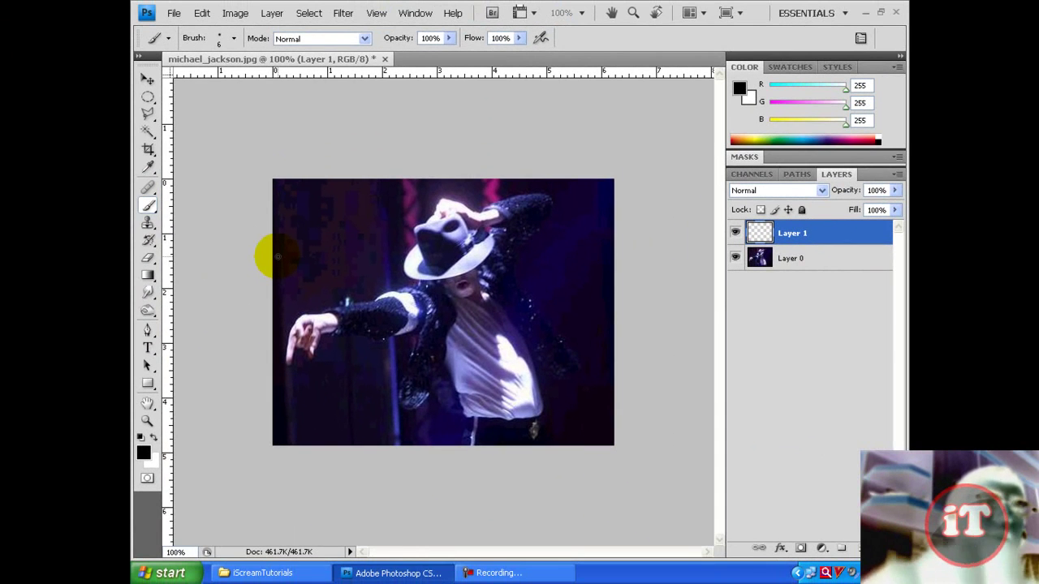
pyautogui.press(']')
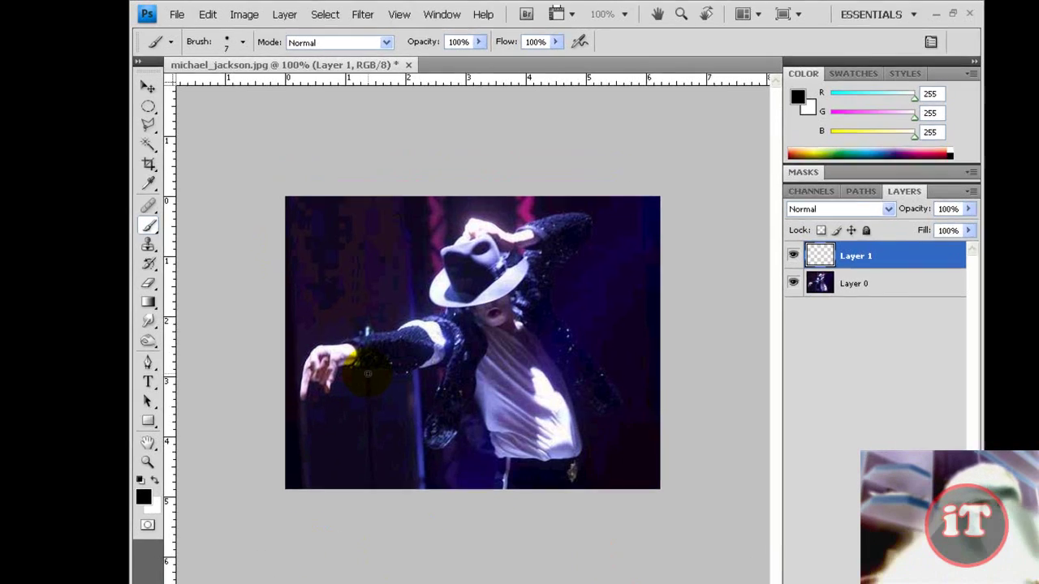
pyautogui.press(']')
pyautogui.press(']')
pyautogui.press(']')
pyautogui.press(']')
pyautogui.press('[')
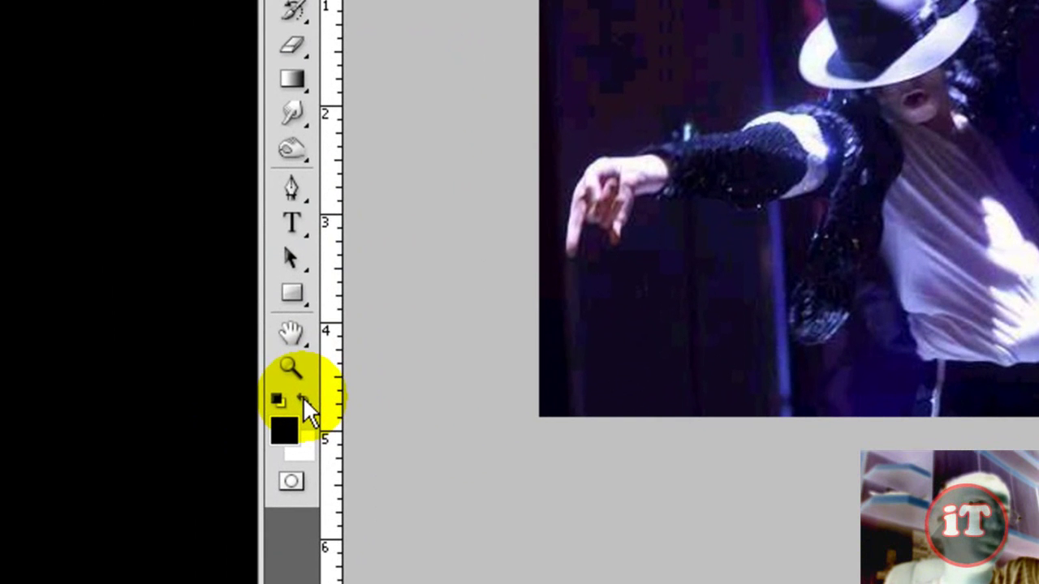
pyautogui.click(303, 398)
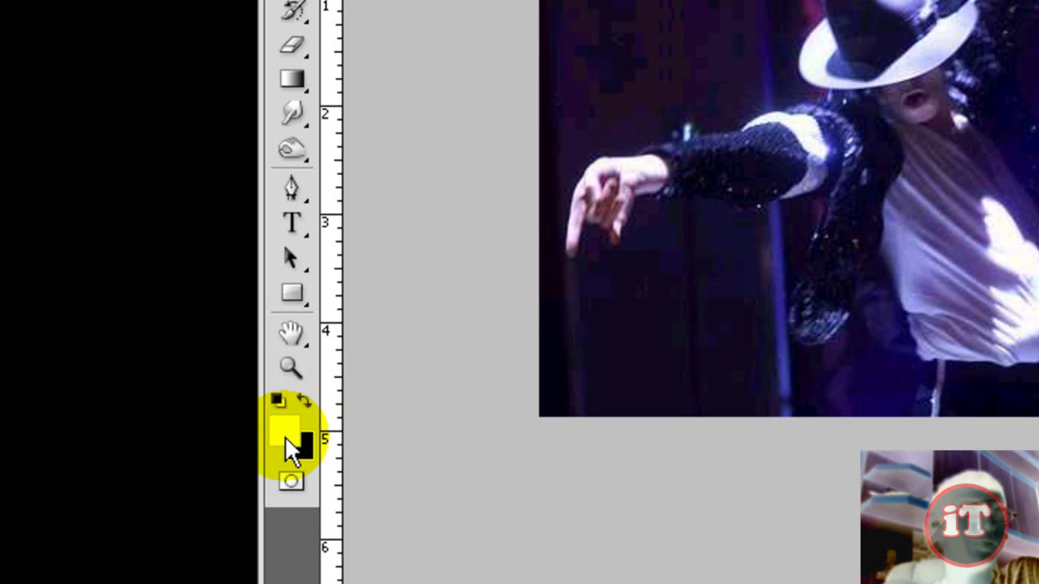
# Draw a curved Pen path bending around the arm and over the hand and fist
pyautogui.click(291, 187)
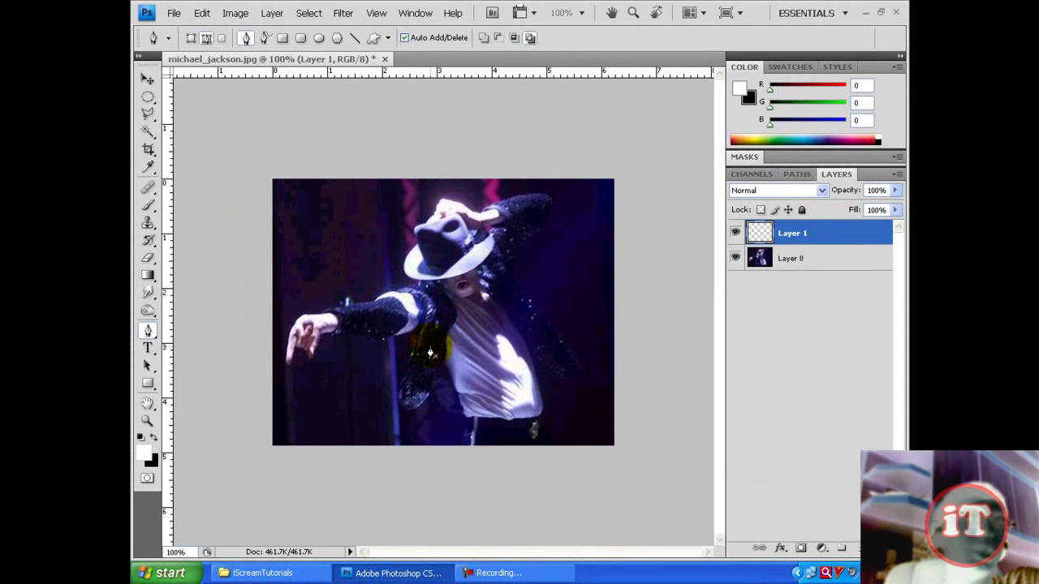
pyautogui.click(381, 316)
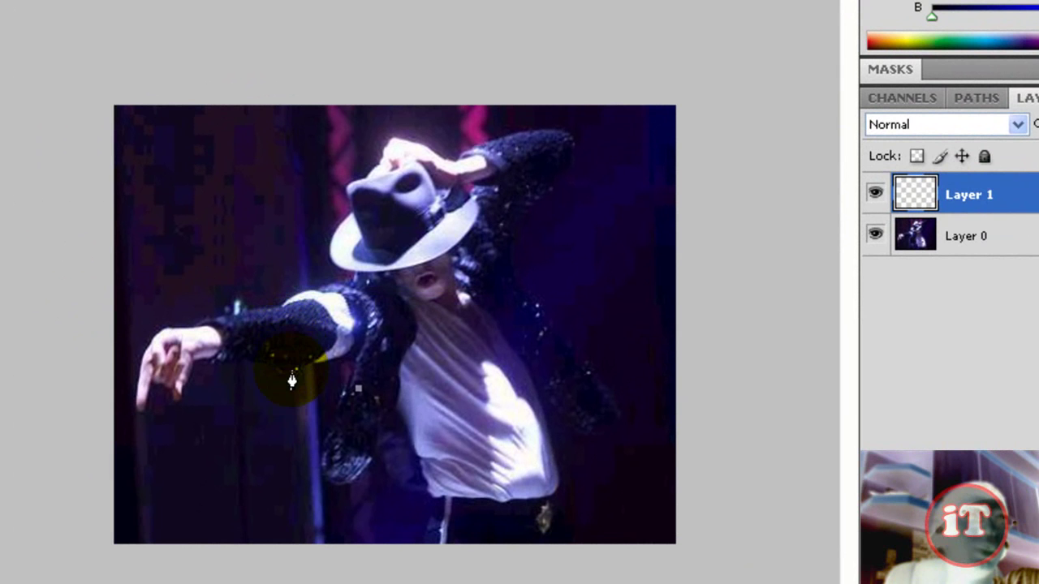
pyautogui.moveTo(293, 320); pyautogui.dragTo(269, 463)
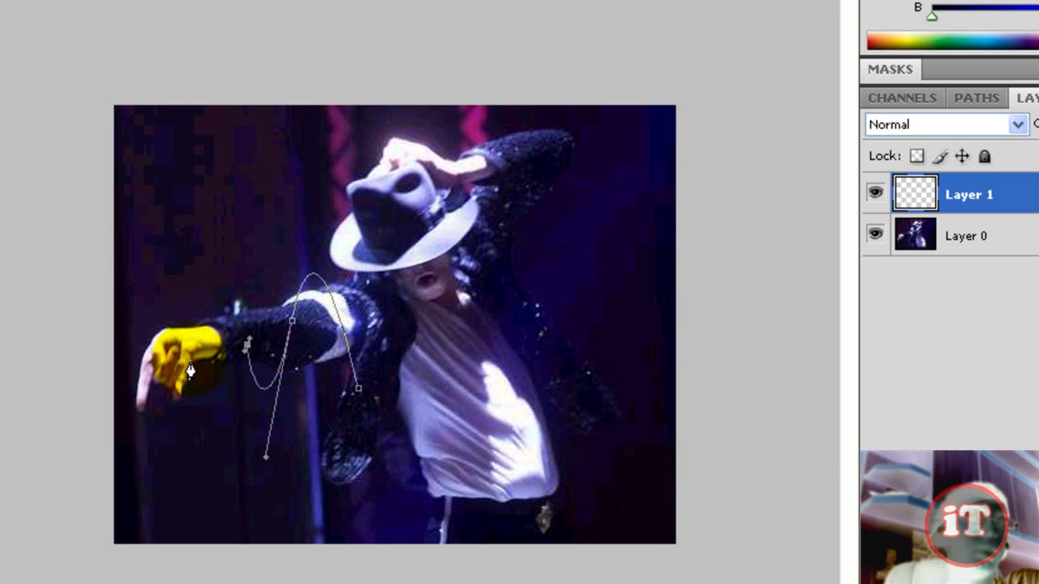
pyautogui.moveTo(193, 347); pyautogui.dragTo(163, 440)
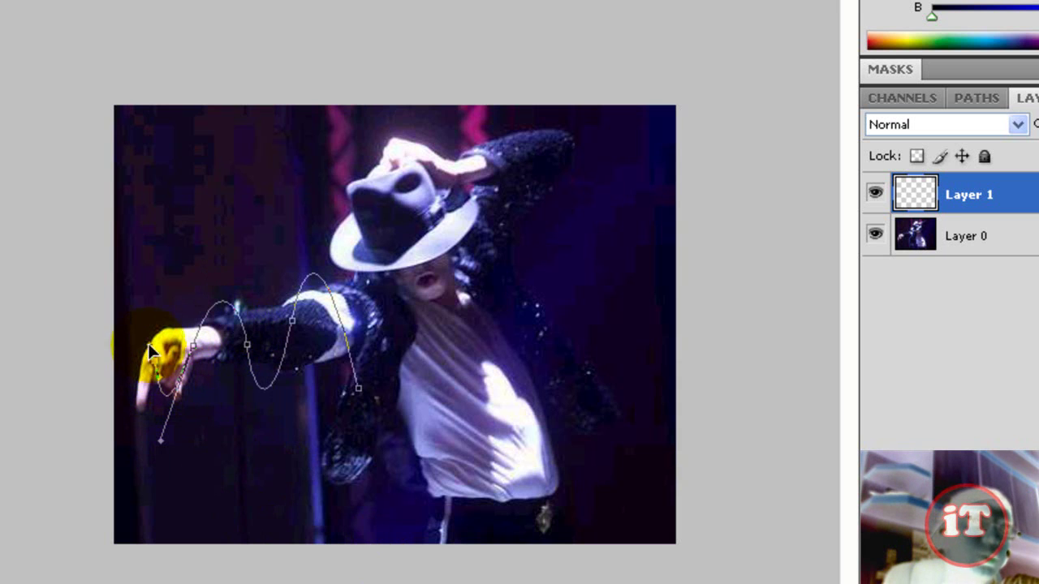
pyautogui.moveTo(150, 351); pyautogui.dragTo(171, 302)
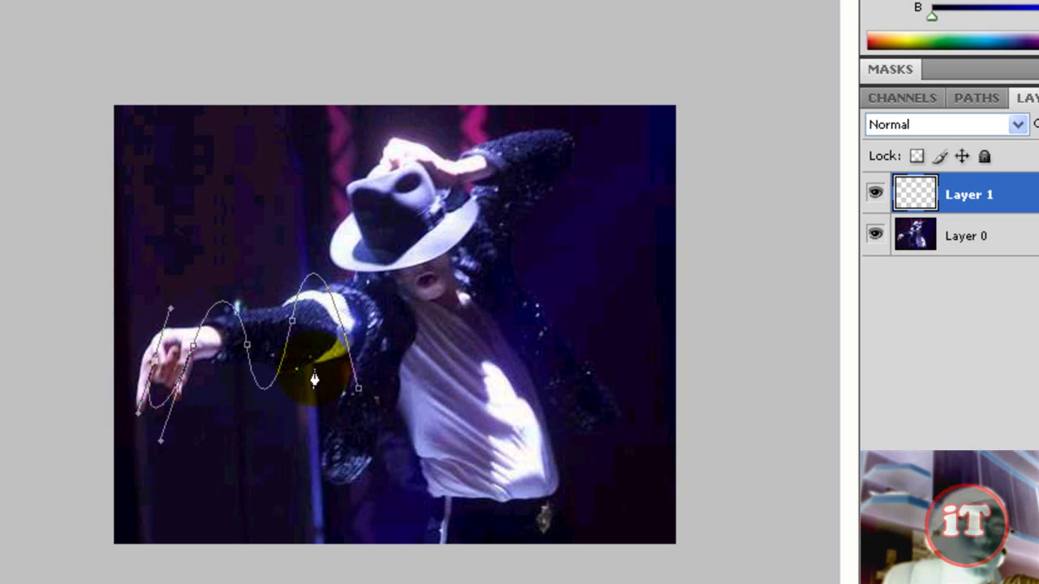
# Stroke the path with the Brush using Simulate Pressure for tapered ends
pyautogui.rightClick(283, 323)
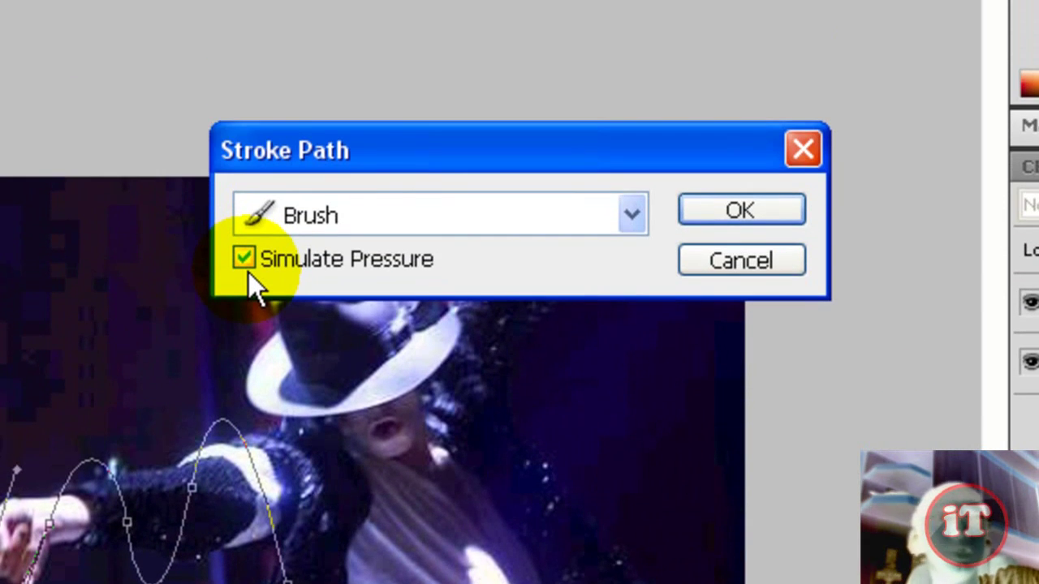
pyautogui.click(336, 215)
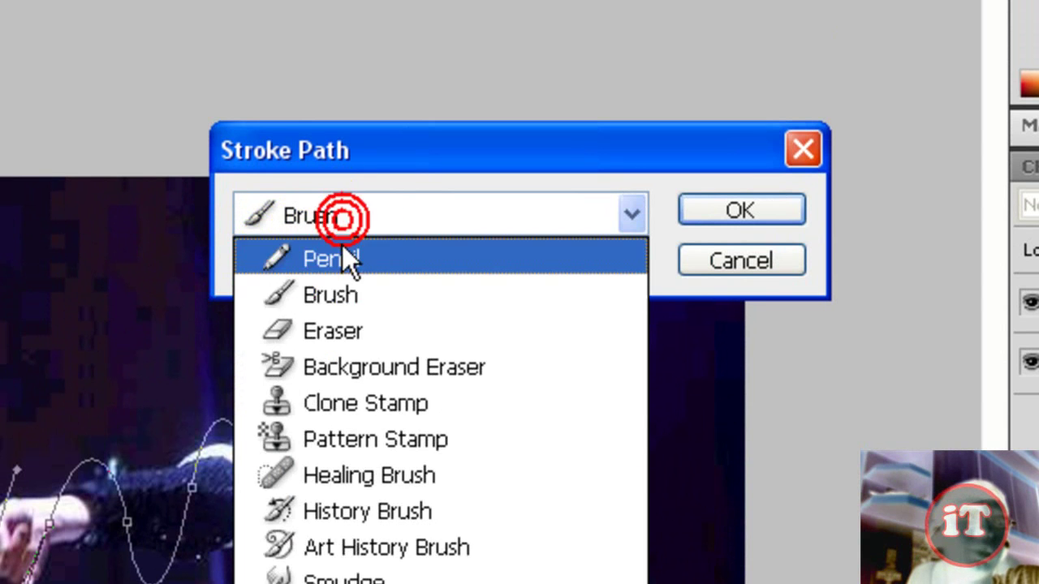
pyautogui.click(340, 293)
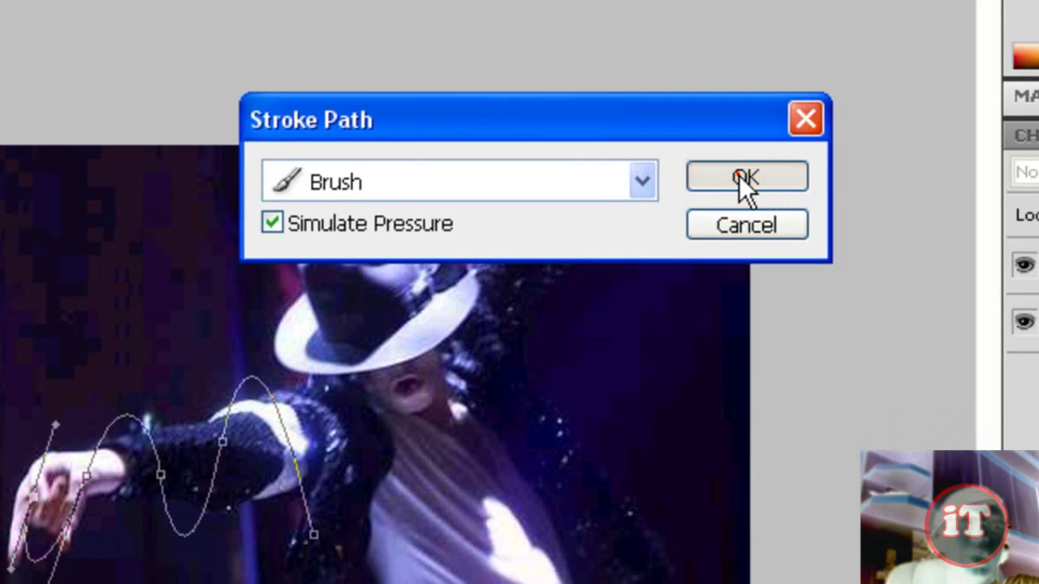
pyautogui.click(740, 210)
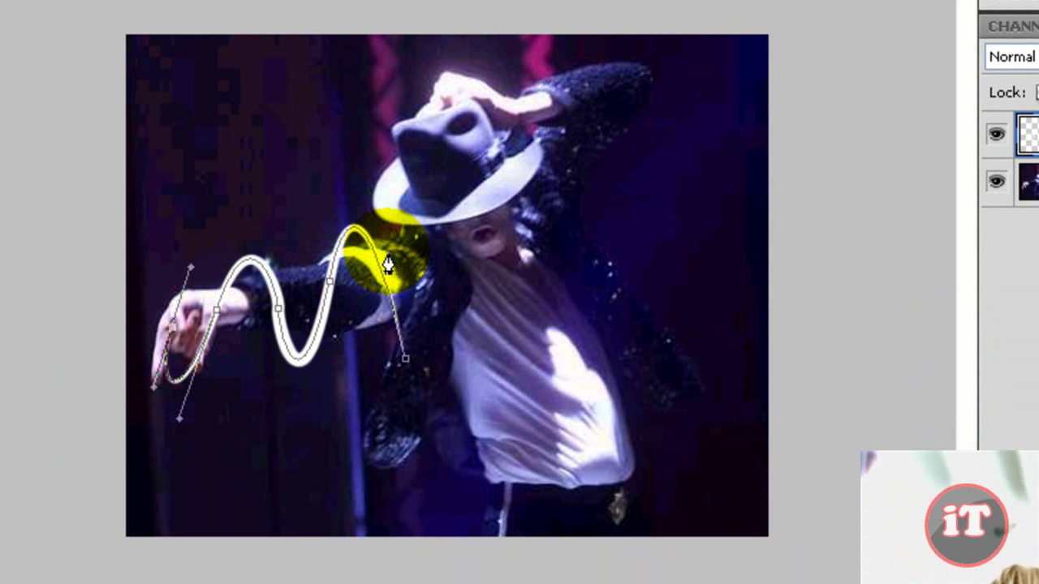
# Deselect the path anchors and hide the path outline with Ctrl+H
pyautogui.click(387, 264)
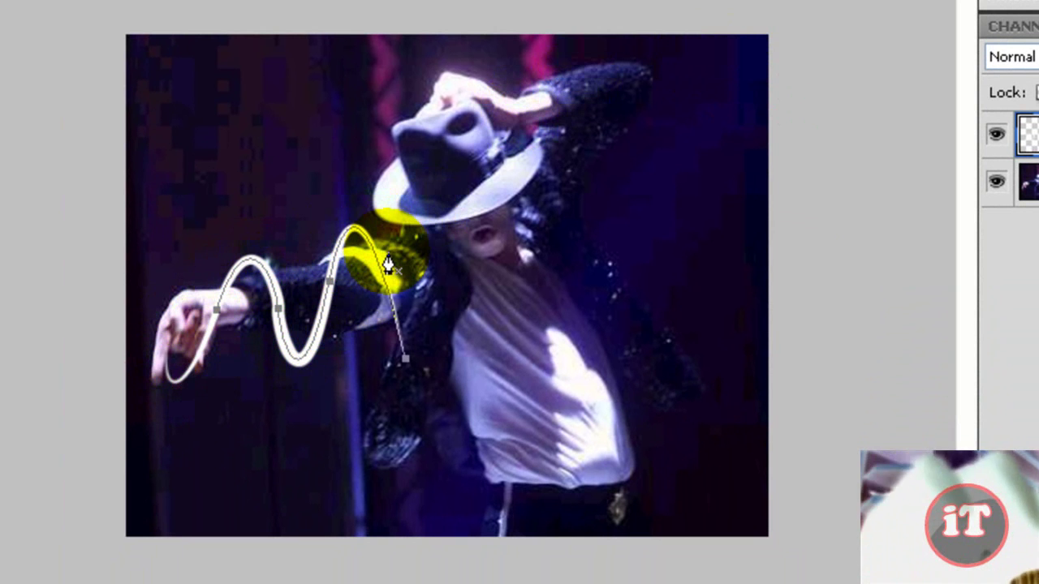
pyautogui.hotkey('ctrl', 'h')
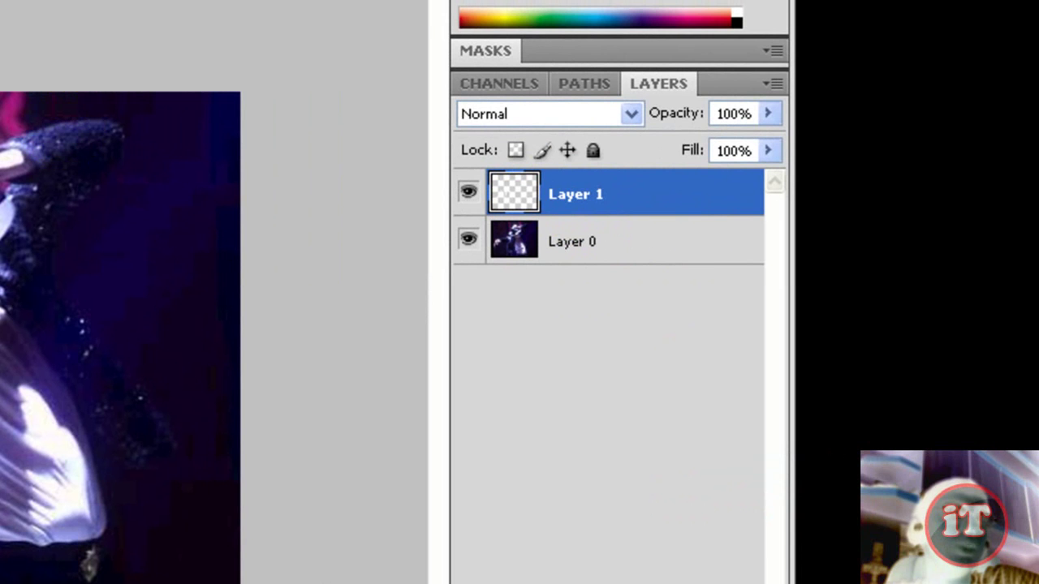
# Add an Outer Glow to Layer 1 and set its colour to pure red
pyautogui.doubleClick(716, 202)
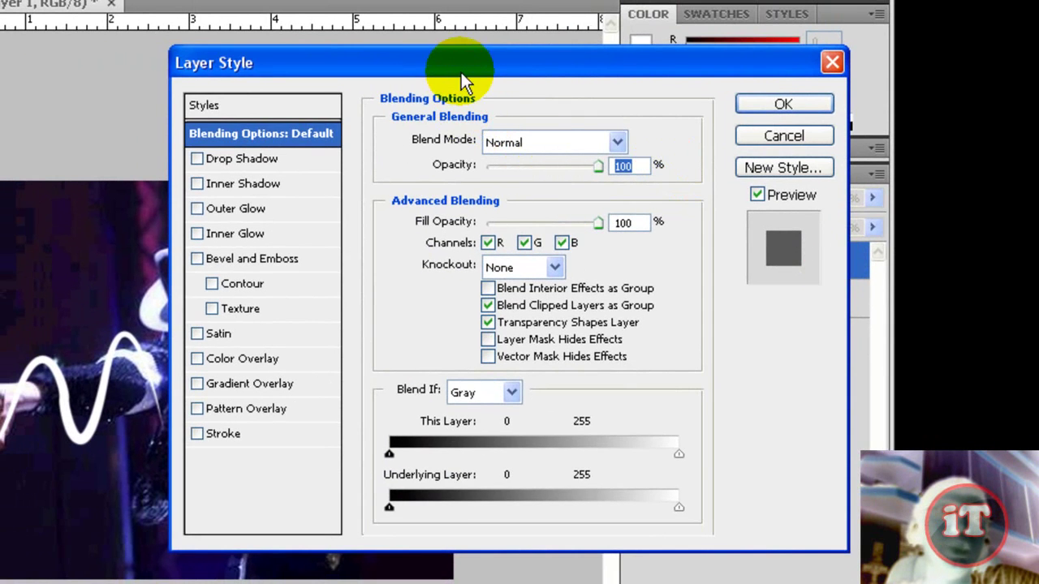
pyautogui.moveTo(489, 65); pyautogui.dragTo(580, 93)
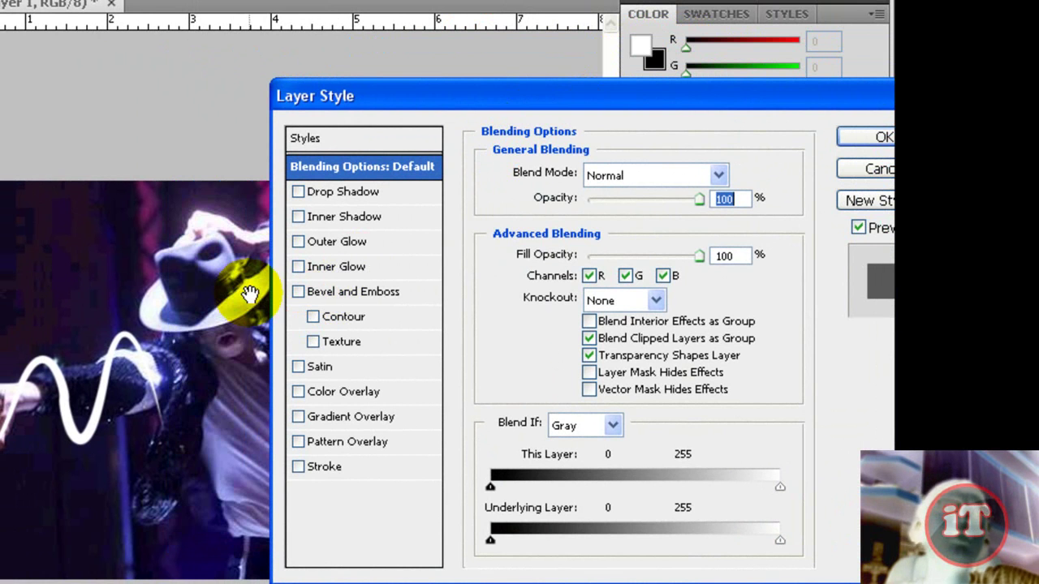
pyautogui.click(334, 245)
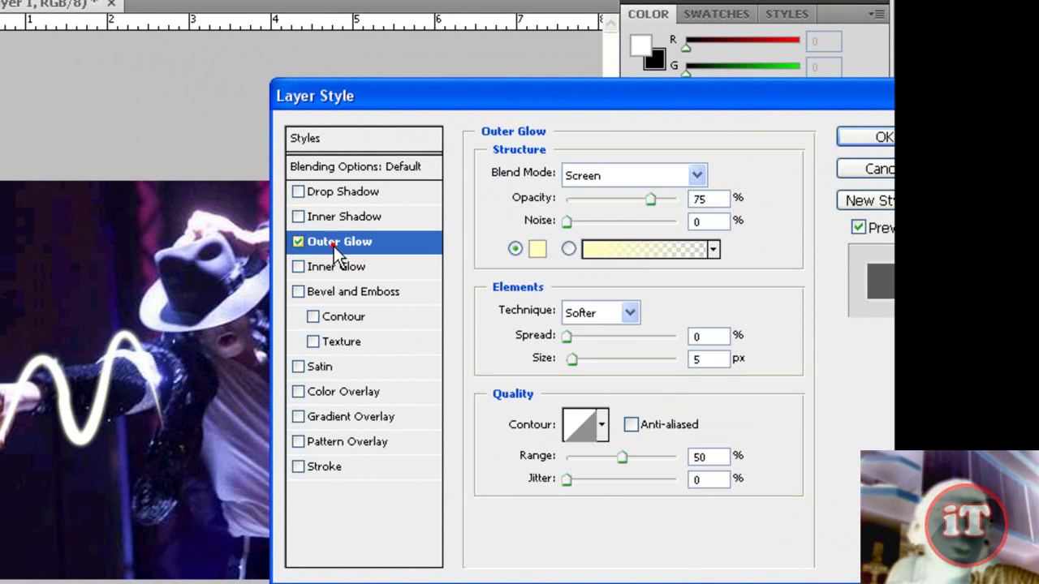
pyautogui.click(537, 248)
pyautogui.click(459, 202)
pyautogui.moveTo(459, 201); pyautogui.dragTo(494, 116)
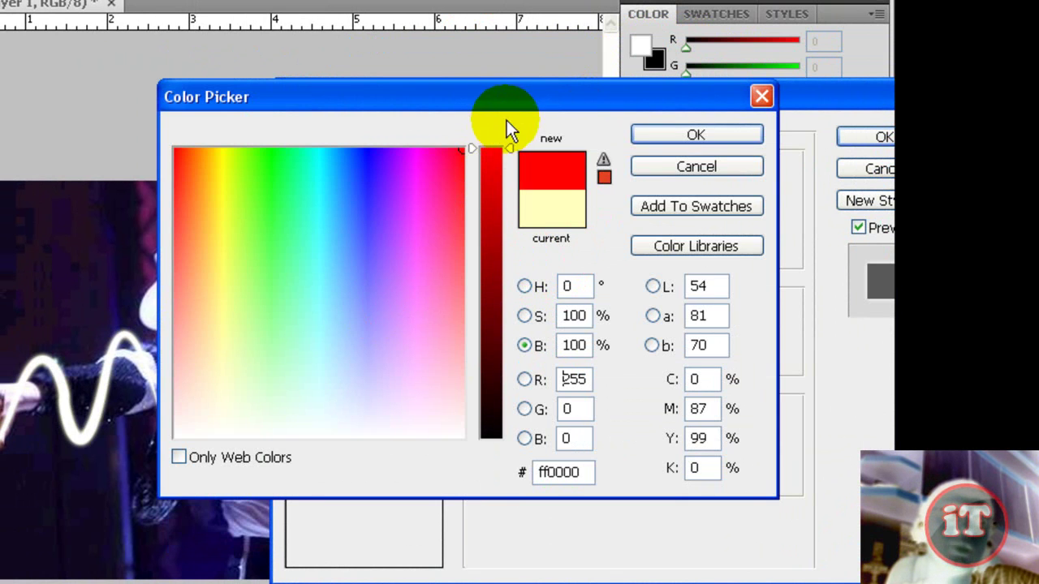
pyautogui.click(670, 134)
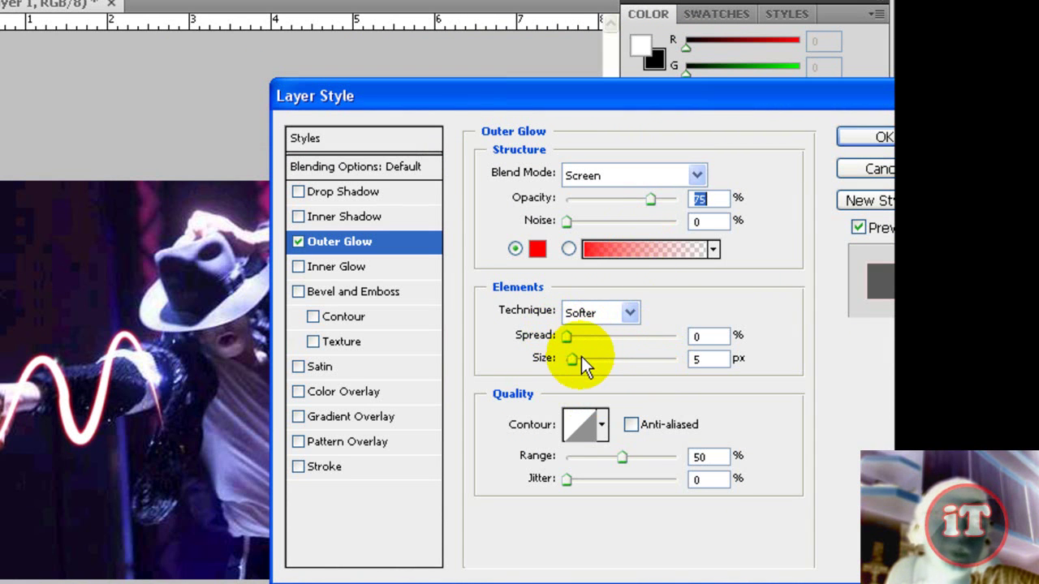
# Set the glow's spread to 9% and size to 9 px and apply it
pyautogui.click(703, 336)
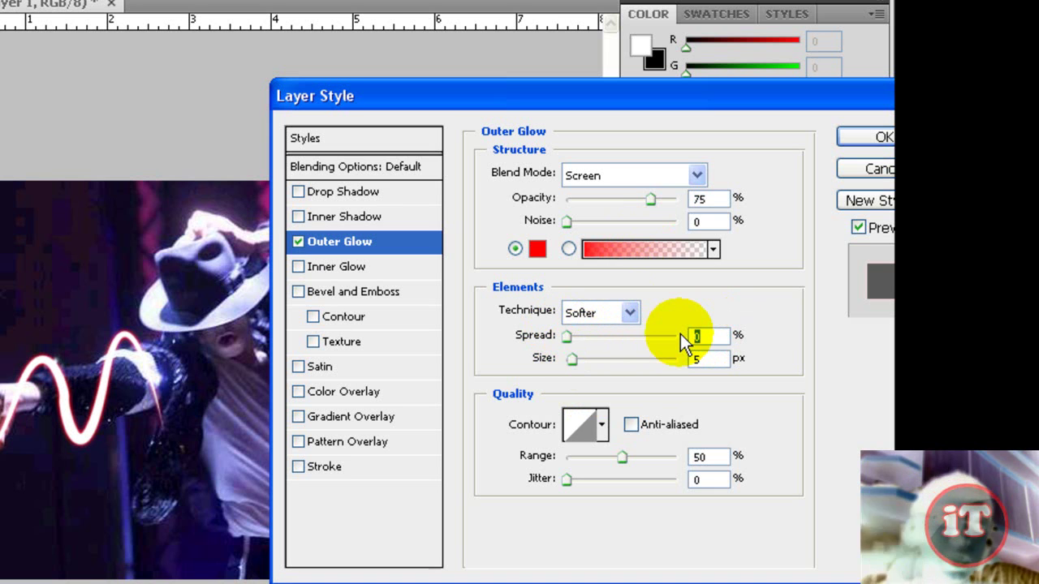
pyautogui.write('9')
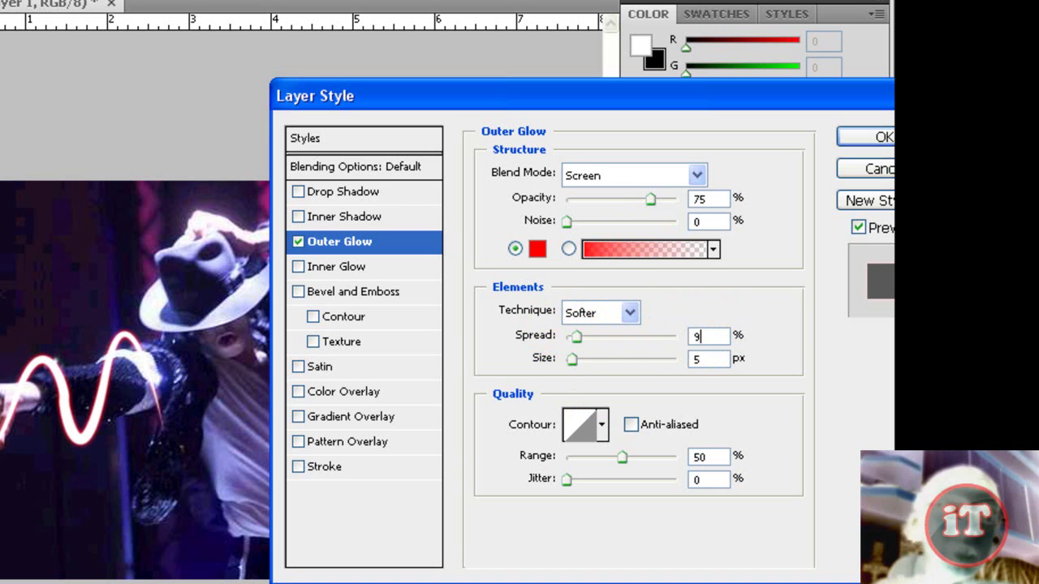
pyautogui.click(722, 358)
pyautogui.write('9')
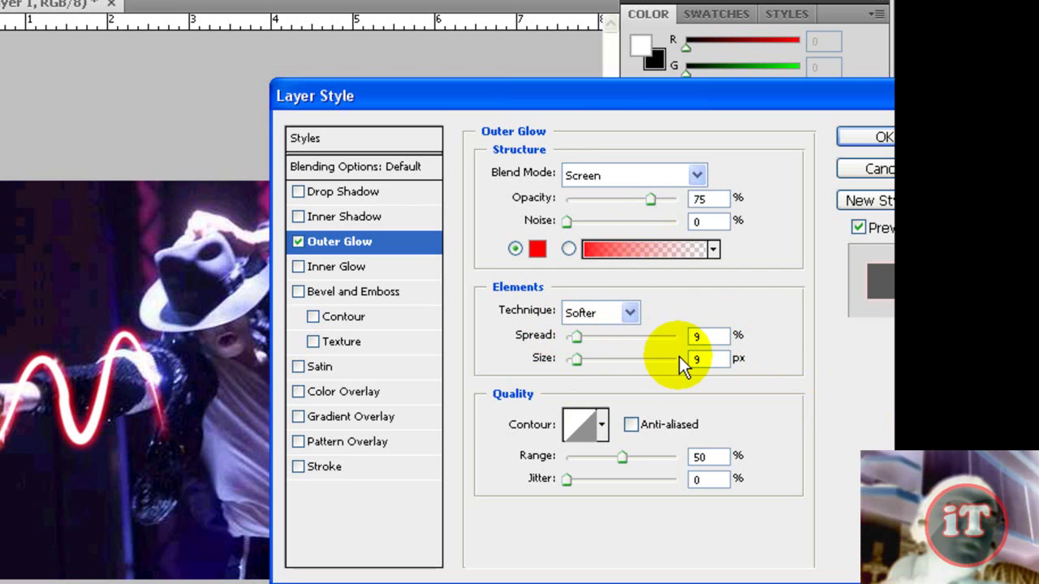
pyautogui.moveTo(608, 96); pyautogui.dragTo(466, 106)
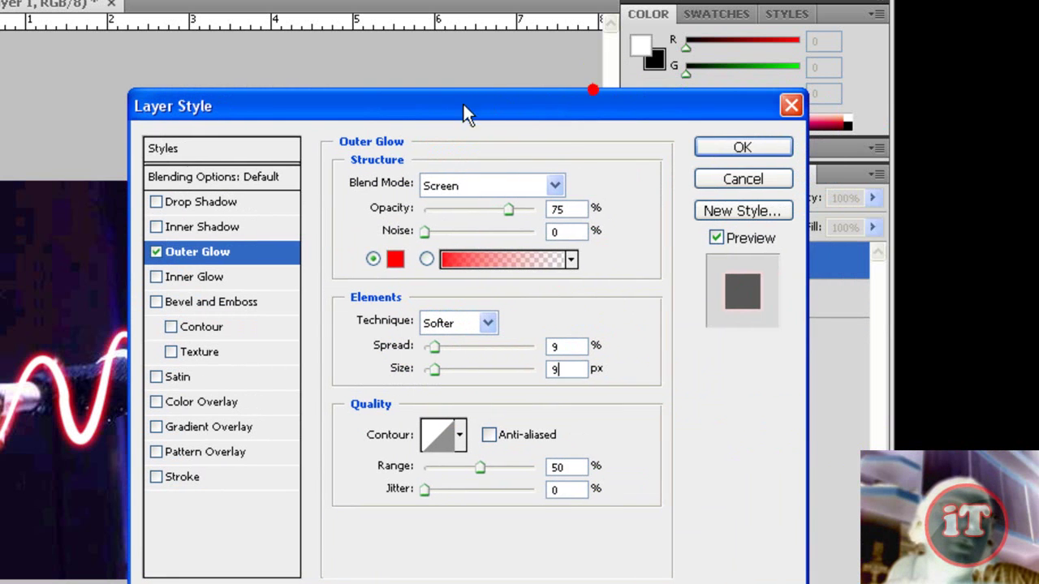
pyautogui.click(741, 148)
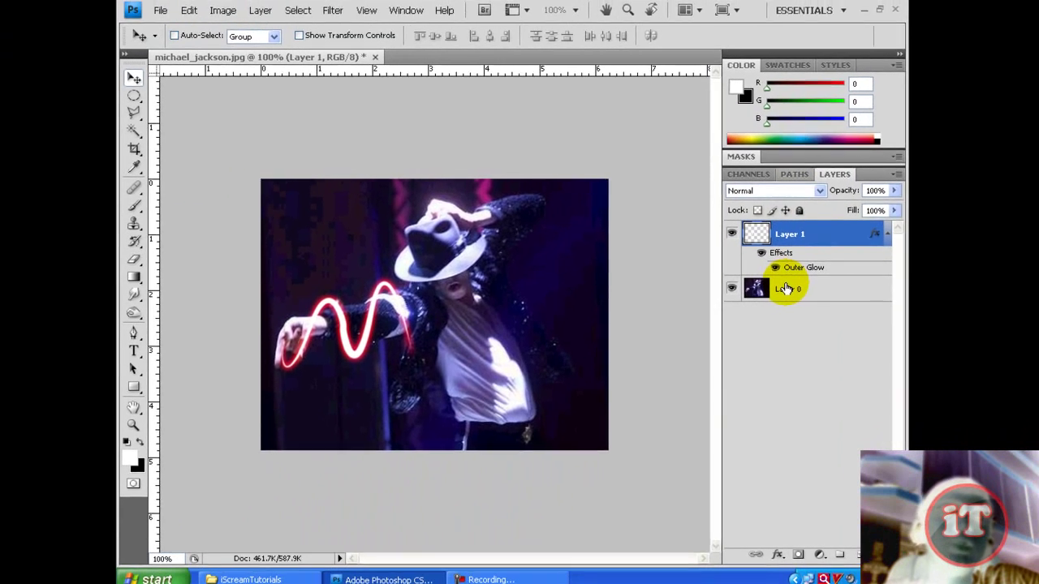
# Zoom in to about 282% on the outstretched arm with the Zoom tool
pyautogui.click(147, 421)
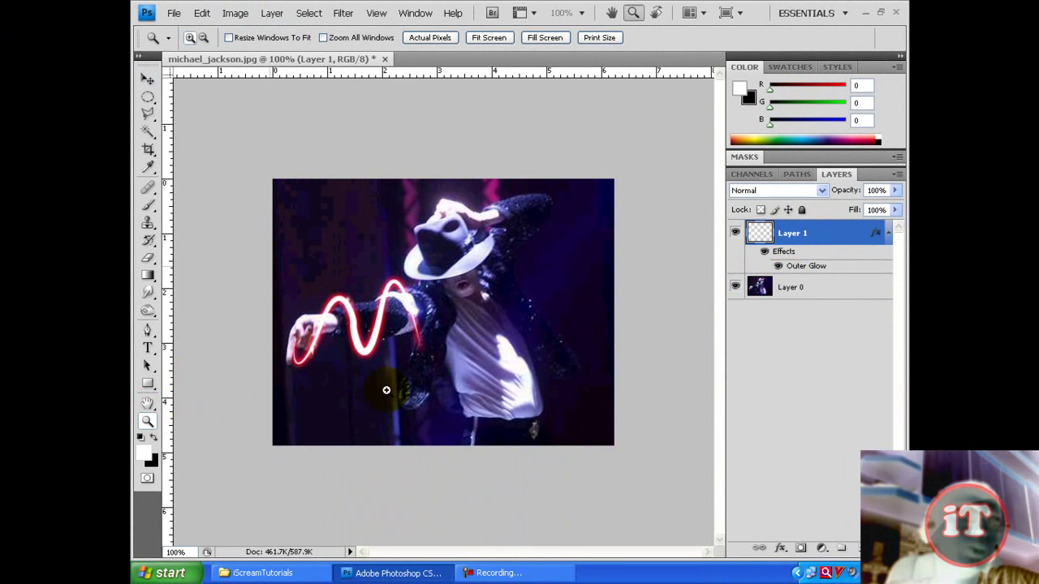
pyautogui.click(462, 397)
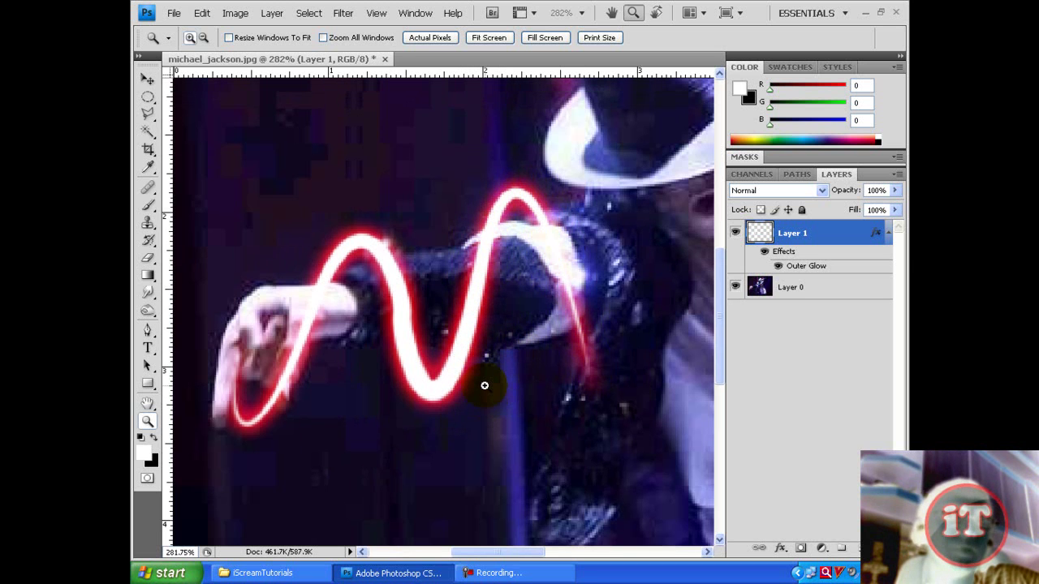
# Erase the streak with the Eraser tool where it crosses the upper sleeve
pyautogui.click(148, 257)
pyautogui.moveTo(467, 280); pyautogui.dragTo(485, 274)
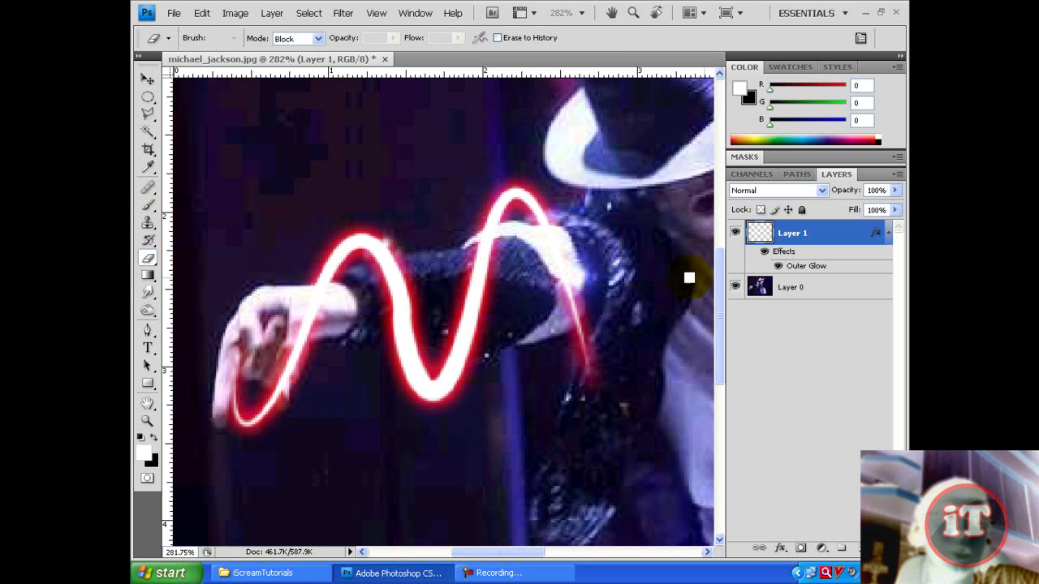
pyautogui.click(620, 299)
pyautogui.moveTo(469, 285)
pyautogui.mouseDown()
pyautogui.moveTo(468, 262)
pyautogui.moveTo(496, 245)
pyautogui.moveTo(475, 248)
pyautogui.moveTo(487, 294)
pyautogui.moveTo(480, 330)
pyautogui.moveTo(465, 342)
pyautogui.mouseUp()
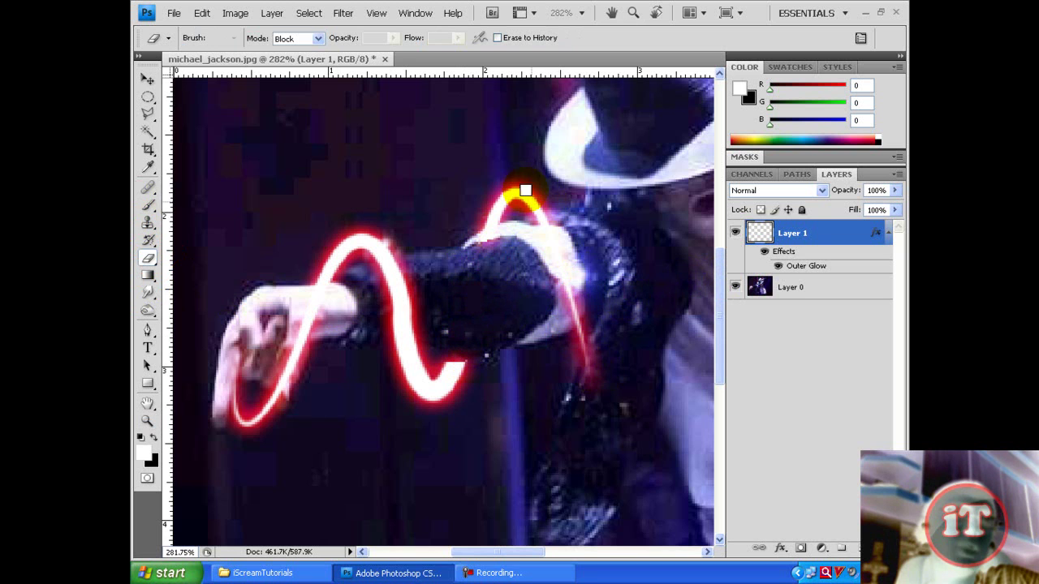
pyautogui.moveTo(532, 181)
pyautogui.mouseDown()
pyautogui.moveTo(482, 241)
pyautogui.moveTo(487, 276)
pyautogui.mouseUp()
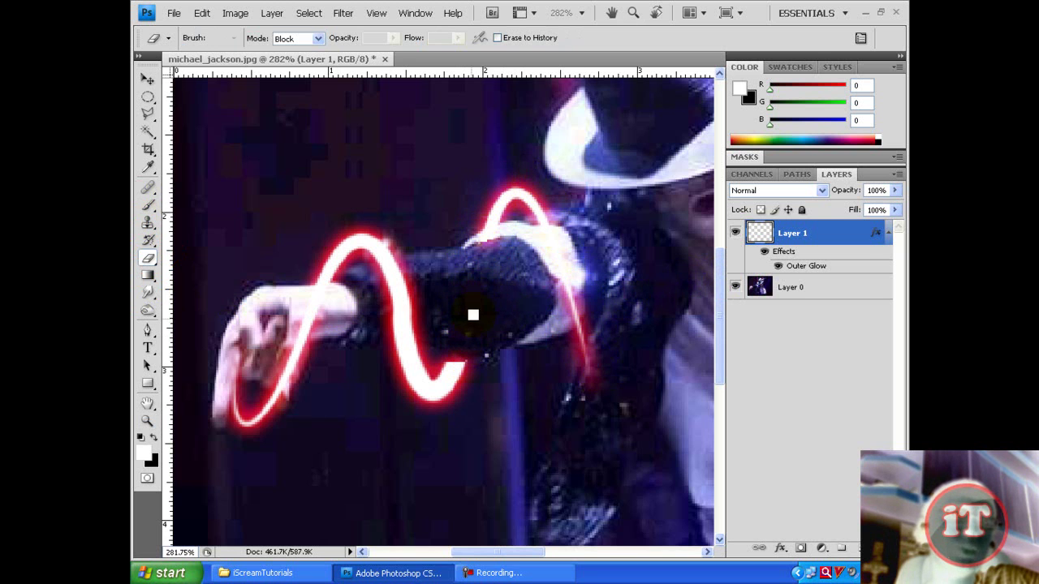
pyautogui.moveTo(466, 337)
pyautogui.mouseDown()
pyautogui.moveTo(443, 396)
pyautogui.moveTo(418, 388)
pyautogui.moveTo(408, 302)
pyautogui.moveTo(374, 245)
pyautogui.moveTo(330, 309)
pyautogui.moveTo(312, 292)
pyautogui.moveTo(342, 298)
pyautogui.moveTo(298, 336)
pyautogui.moveTo(306, 316)
pyautogui.moveTo(274, 392)
pyautogui.moveTo(289, 350)
pyautogui.mouseUp()
# Undo the last erasure and re-erase the streak across the lower sleeve and wrist
pyautogui.scroll(-1, 376, 387)
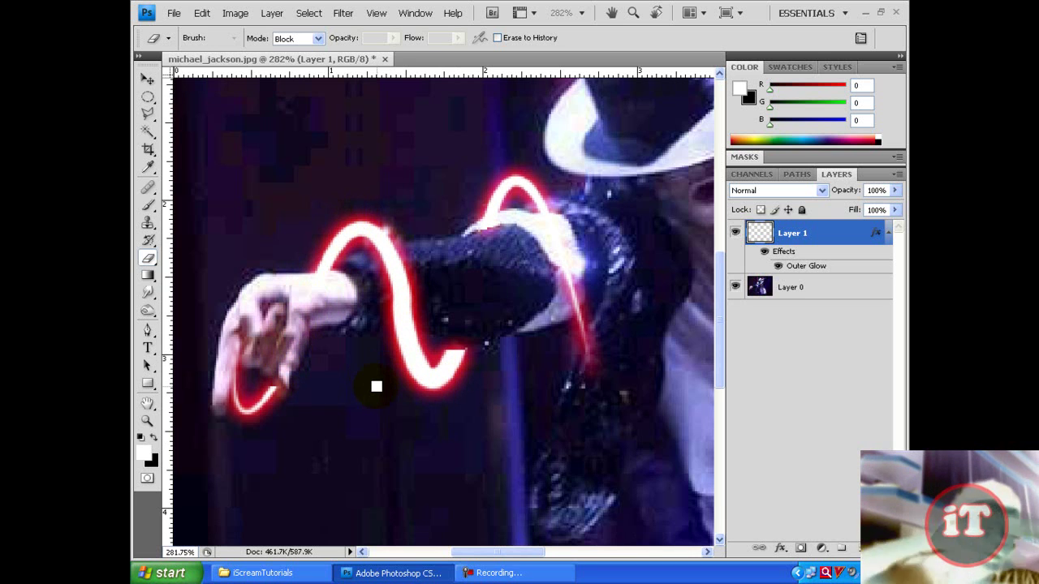
pyautogui.hotkey('ctrl', 'z')
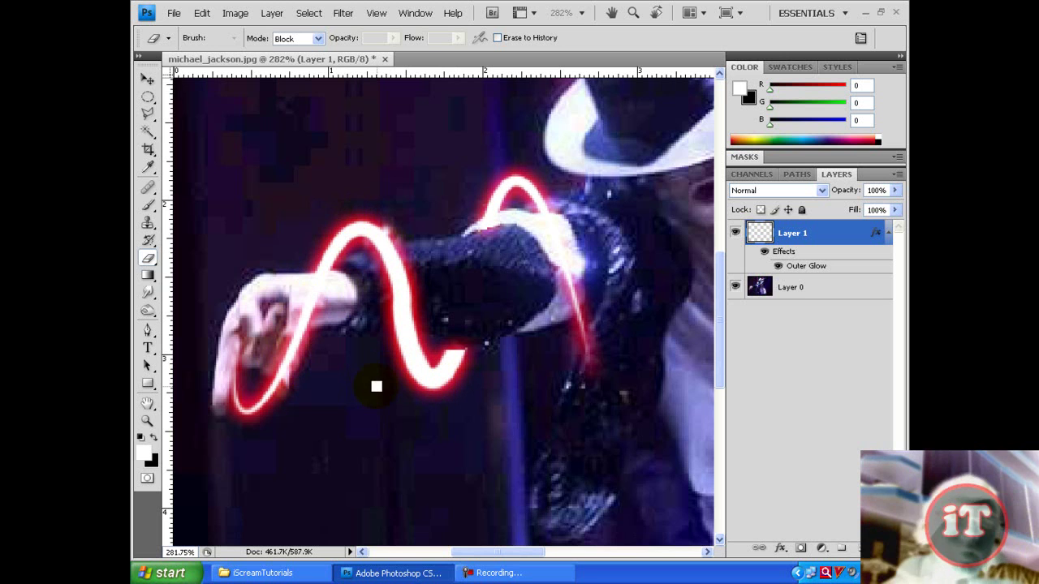
pyautogui.click(345, 269)
pyautogui.moveTo(345, 269)
pyautogui.mouseDown()
pyautogui.moveTo(347, 306)
pyautogui.moveTo(316, 290)
pyautogui.moveTo(299, 303)
pyautogui.moveTo(290, 323)
pyautogui.moveTo(317, 299)
pyautogui.moveTo(282, 366)
pyautogui.mouseUp()
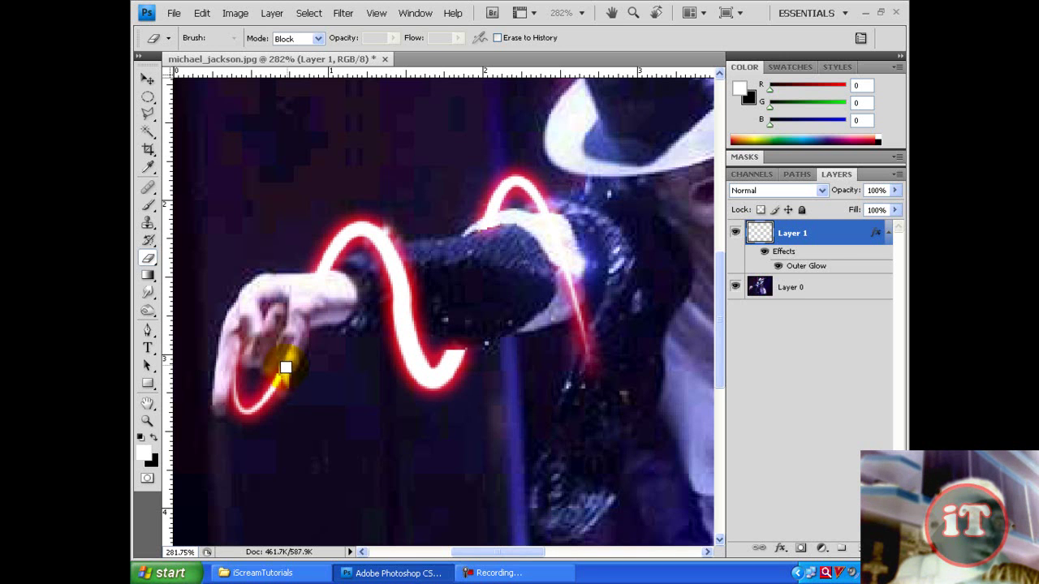
pyautogui.moveTo(281, 376)
pyautogui.mouseDown()
pyautogui.moveTo(297, 303)
pyautogui.moveTo(300, 312)
pyautogui.mouseUp()
pyautogui.scroll(-2, 297, 303)
pyautogui.scroll(2, 299, 311)
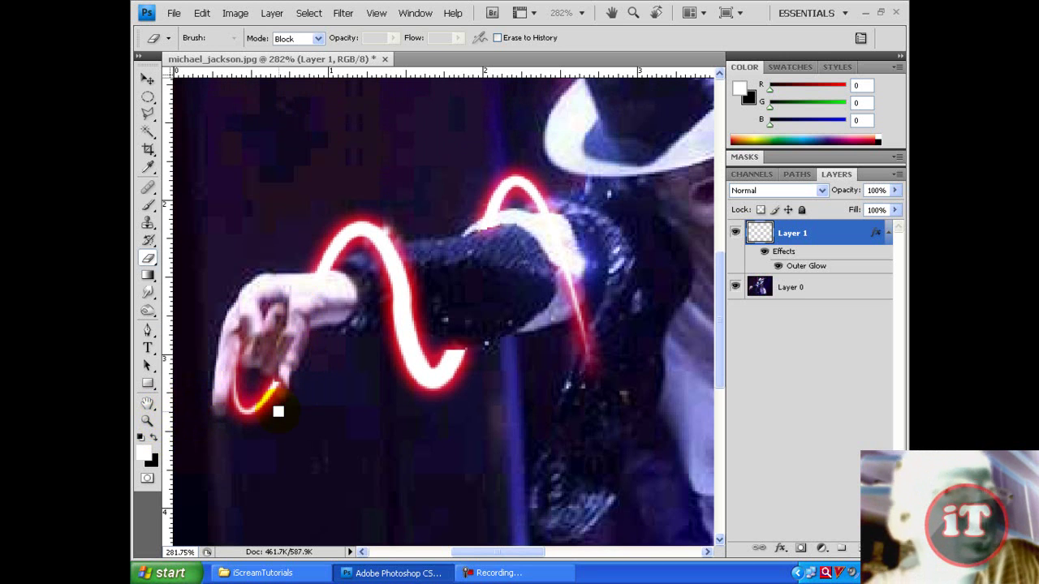
# Zoom to 3200% on the erased streak edge, then fit the whole photo on screen
pyautogui.click(148, 421)
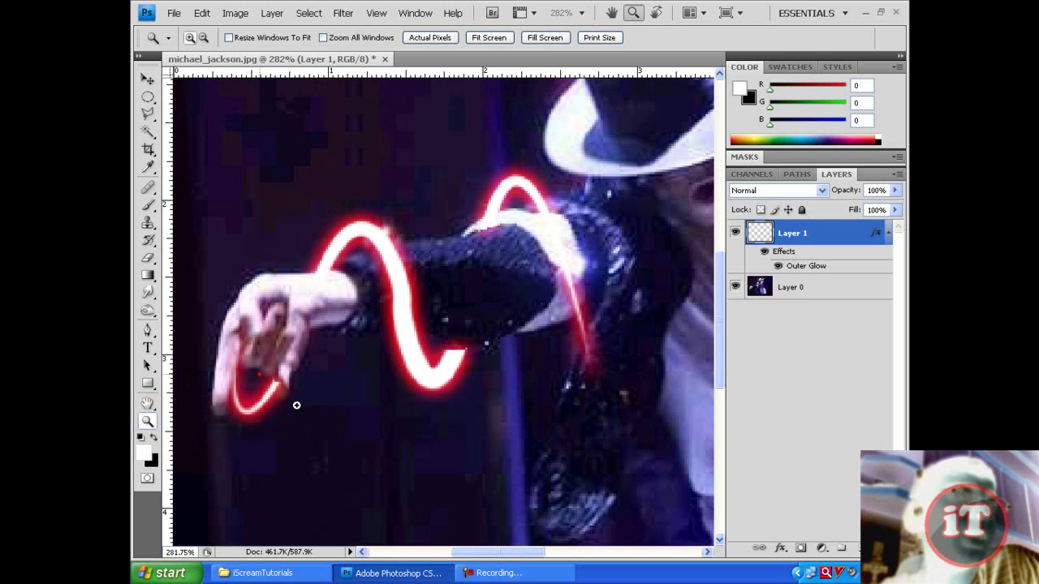
pyautogui.click(290, 398)
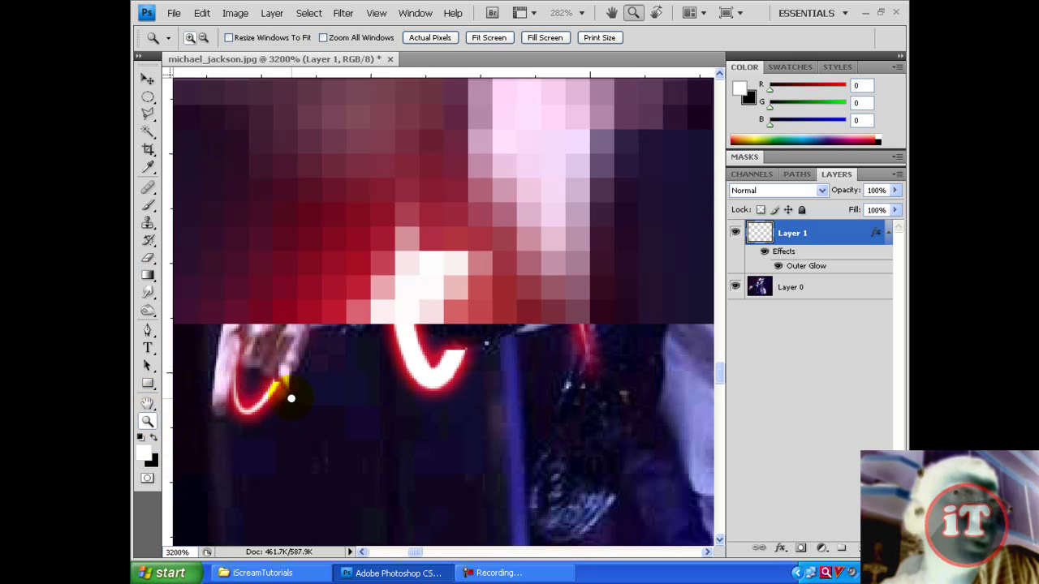
pyautogui.scroll(3, 367, 320)
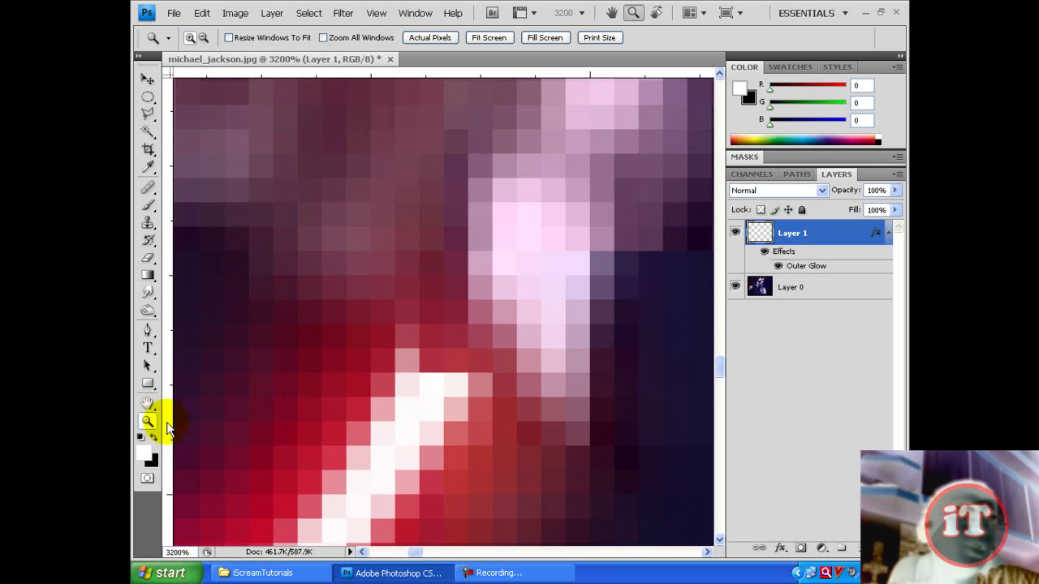
pyautogui.click(488, 38)
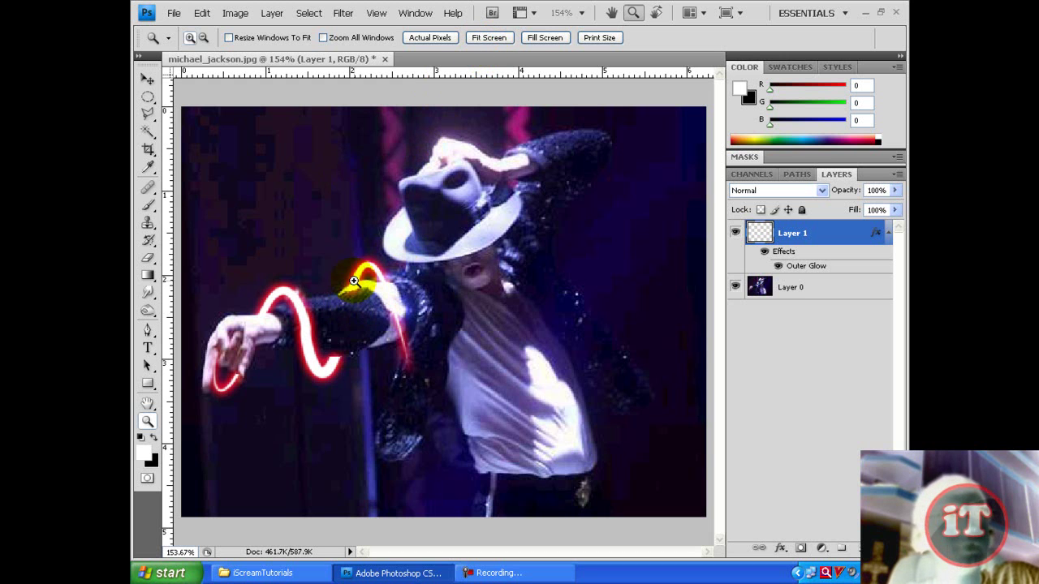
pyautogui.doubleClick(853, 235)
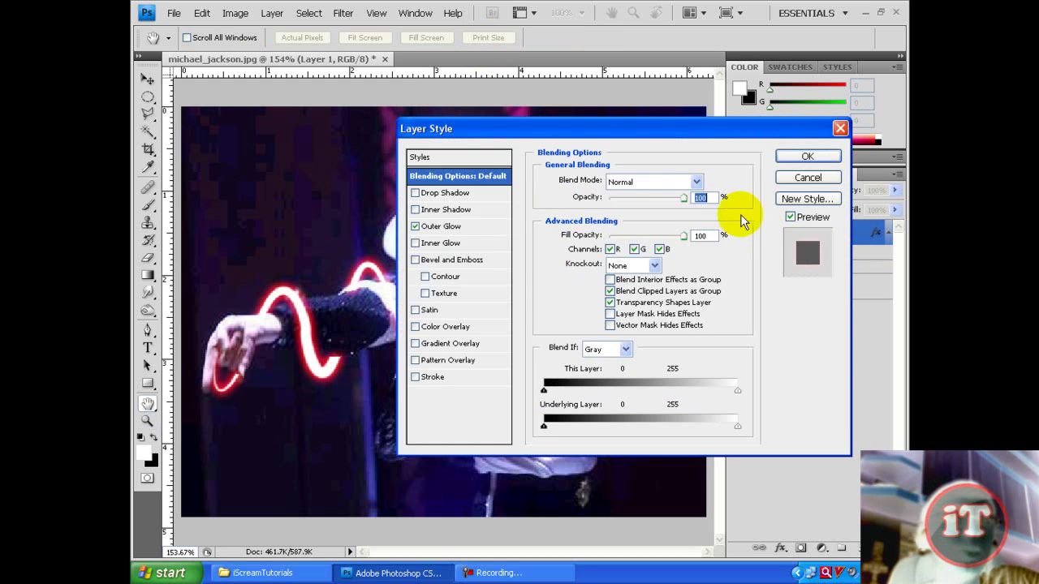
pyautogui.moveTo(620, 129); pyautogui.dragTo(657, 129)
pyautogui.click(477, 226)
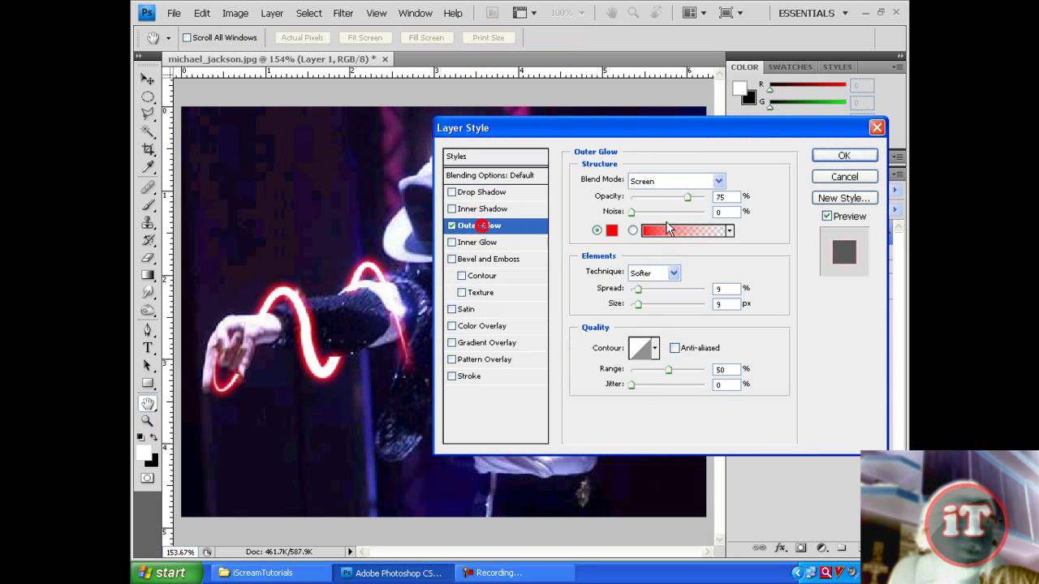
pyautogui.click(611, 233)
pyautogui.click(541, 244)
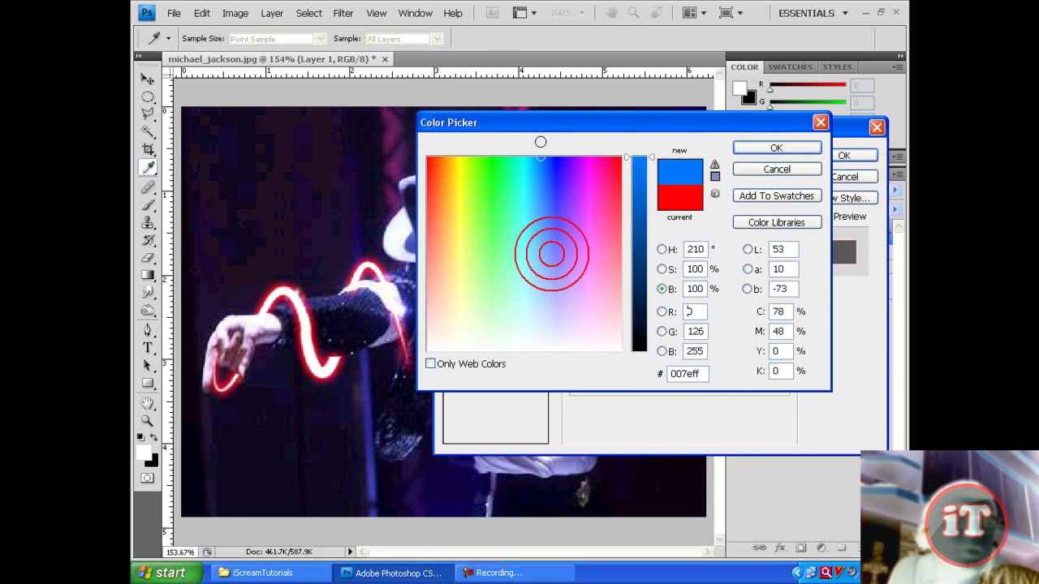
pyautogui.moveTo(555, 128); pyautogui.dragTo(719, 138)
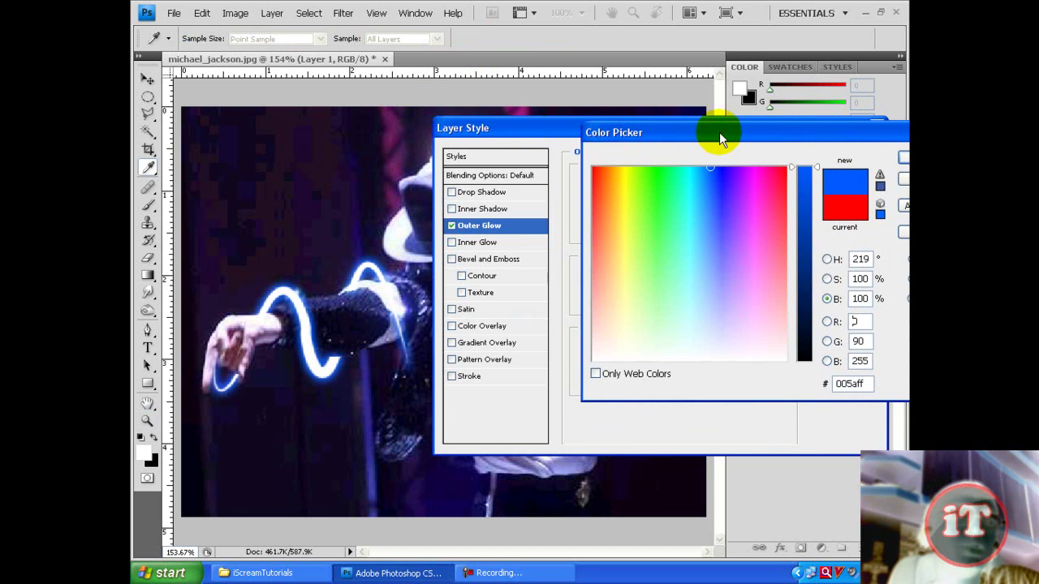
pyautogui.moveTo(836, 132); pyautogui.dragTo(749, 100)
pyautogui.click(768, 176)
pyautogui.click(710, 219)
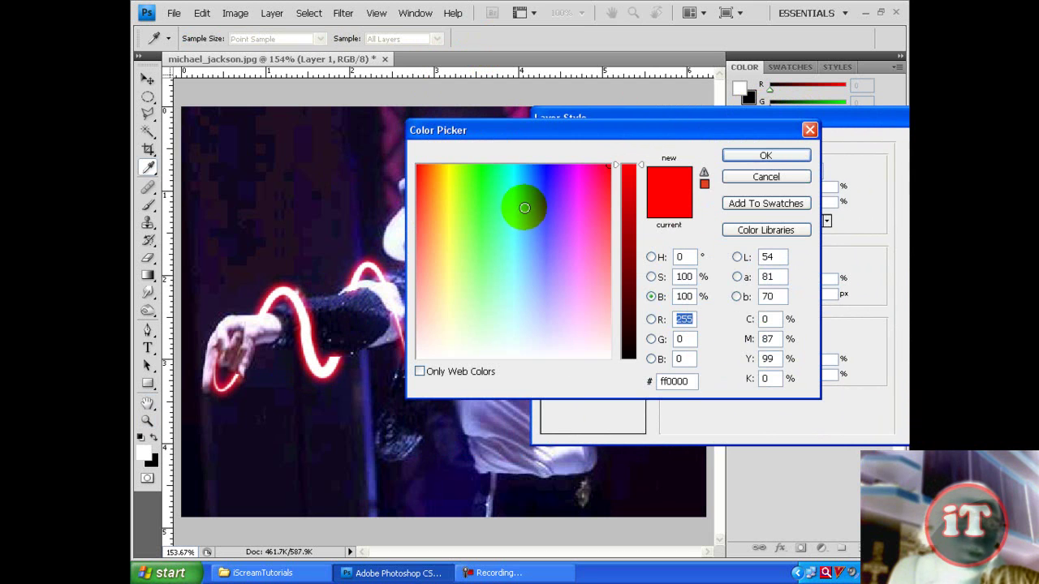
pyautogui.click(545, 165)
pyautogui.moveTo(547, 140); pyautogui.dragTo(711, 167)
pyautogui.click(632, 199)
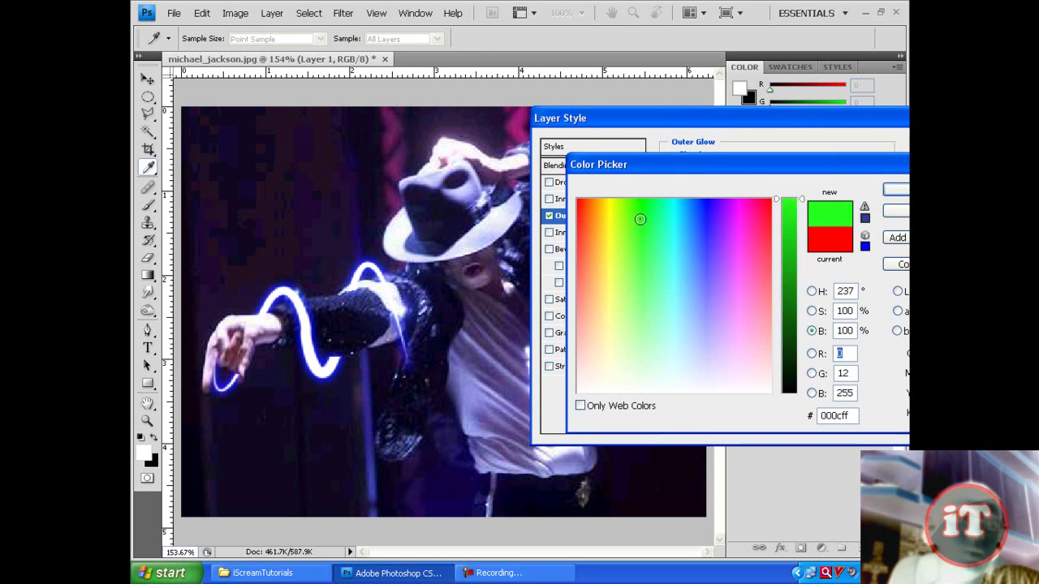
pyautogui.click(610, 198)
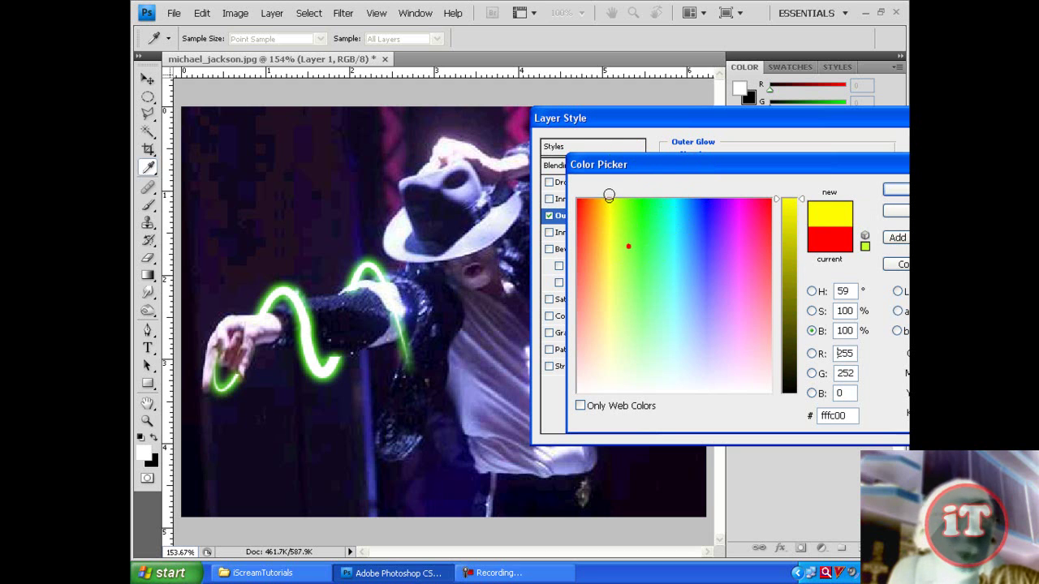
pyautogui.click(638, 232)
pyautogui.click(700, 393)
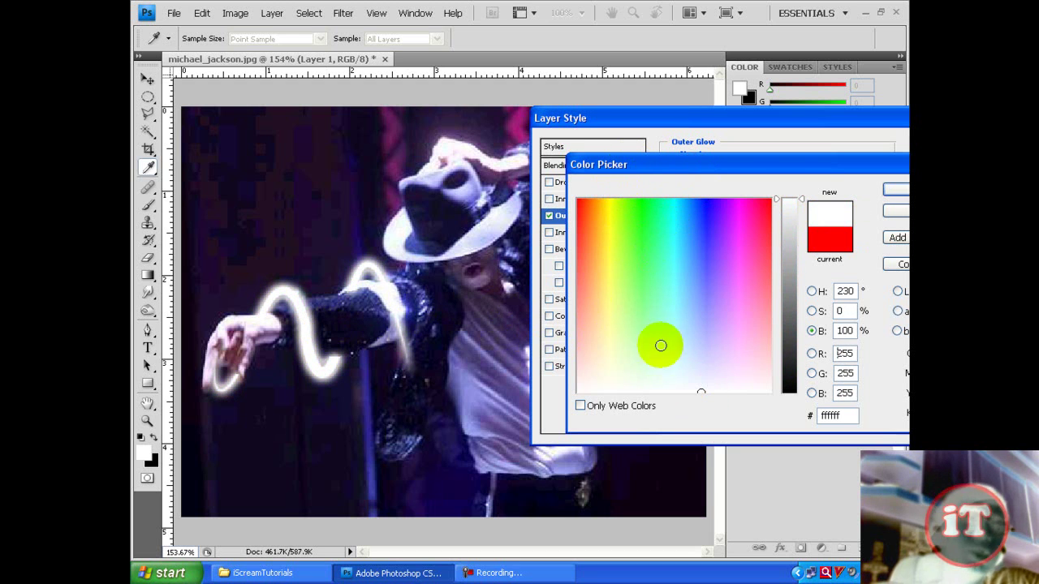
pyautogui.moveTo(658, 344)
pyautogui.mouseDown()
pyautogui.moveTo(697, 324)
pyautogui.moveTo(711, 210)
pyautogui.moveTo(747, 255)
pyautogui.moveTo(787, 192)
pyautogui.moveTo(674, 201)
pyautogui.moveTo(654, 181)
pyautogui.moveTo(650, 203)
pyautogui.moveTo(608, 199)
pyautogui.moveTo(607, 213)
pyautogui.moveTo(568, 185)
pyautogui.moveTo(796, 182)
pyautogui.moveTo(702, 168)
pyautogui.mouseUp()
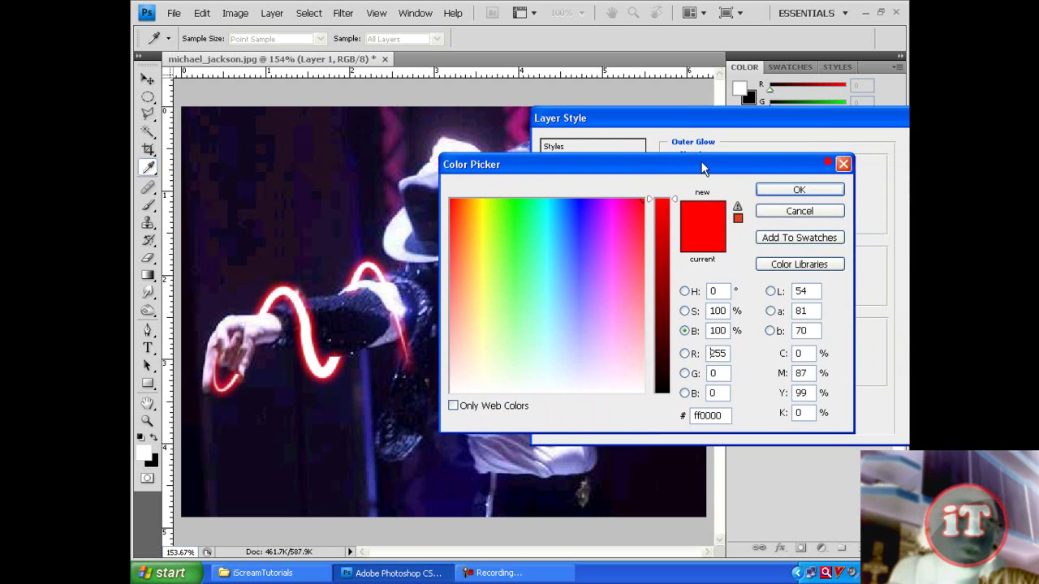
pyautogui.click(795, 186)
pyautogui.moveTo(808, 127); pyautogui.dragTo(681, 128)
pyautogui.click(836, 155)
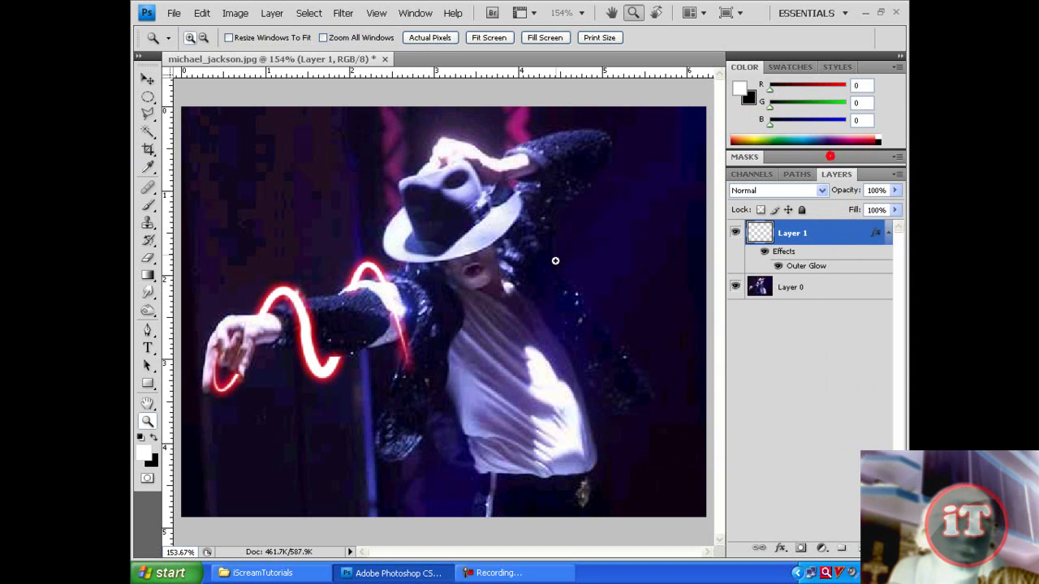